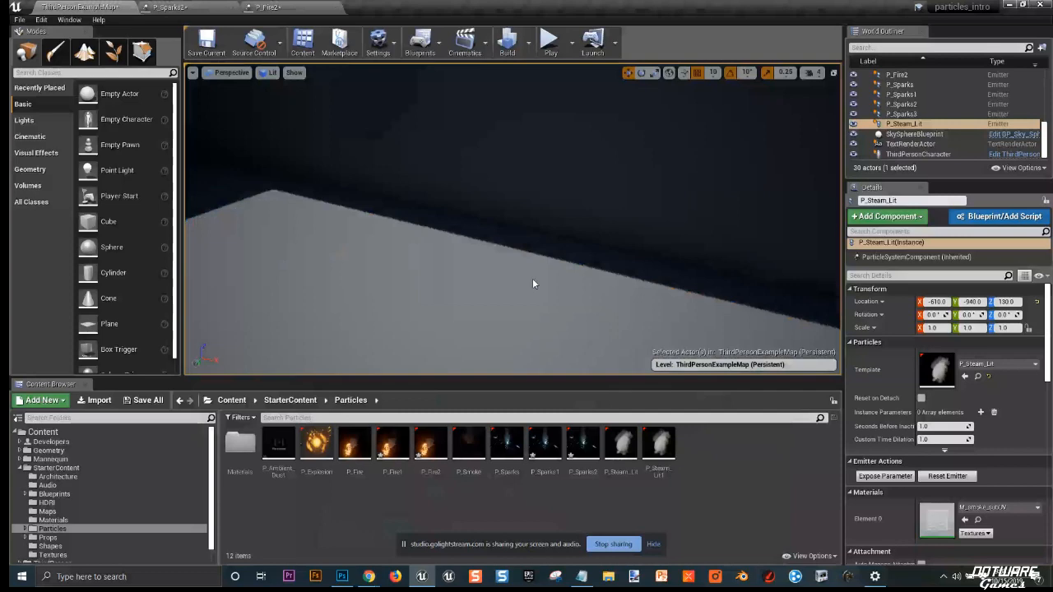
Step: Switch to Windows display settings, set multiple displays to Duplicate these displays, and keep the changes
right_drag(532, 279, 496, 316)
click(879, 575)
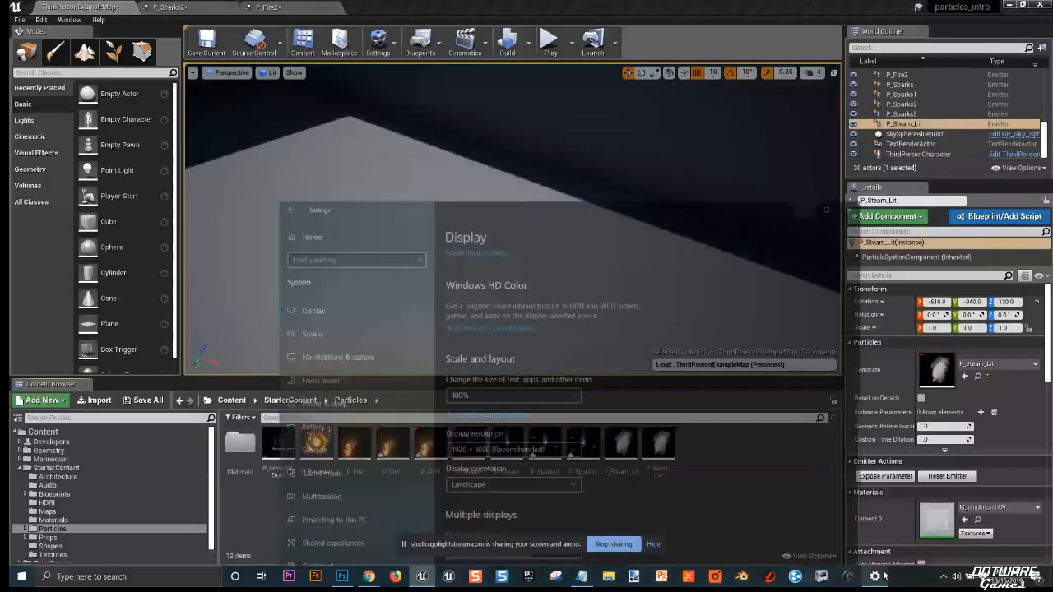
click(466, 506)
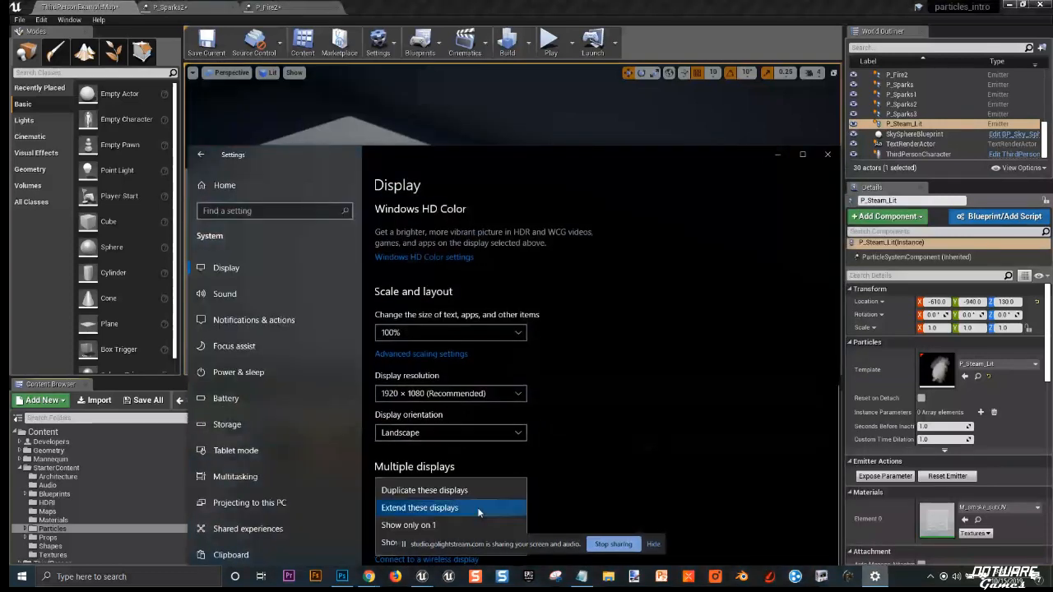
click(465, 492)
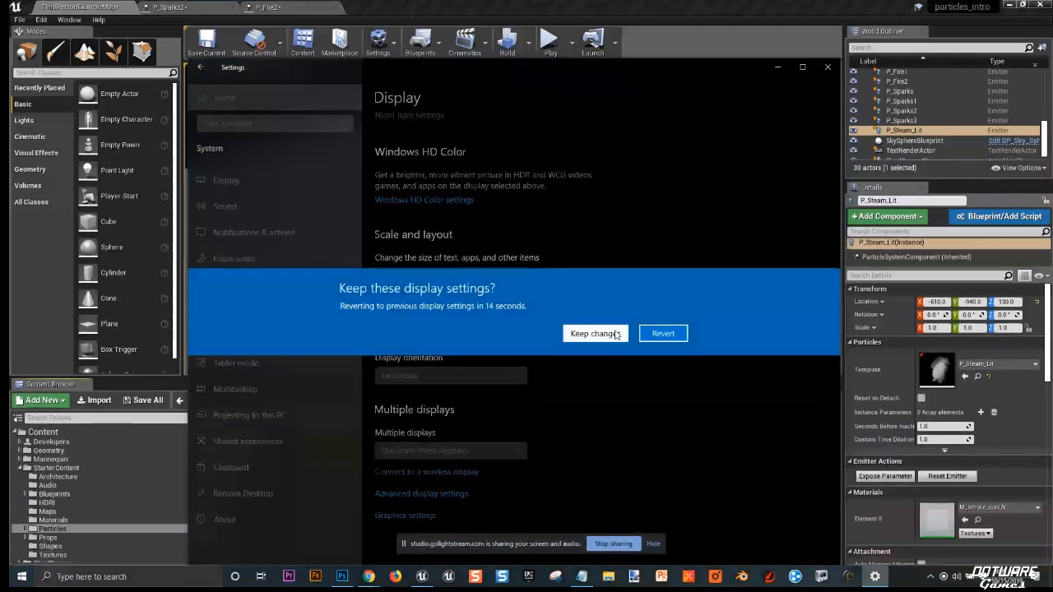
click(524, 332)
click(779, 68)
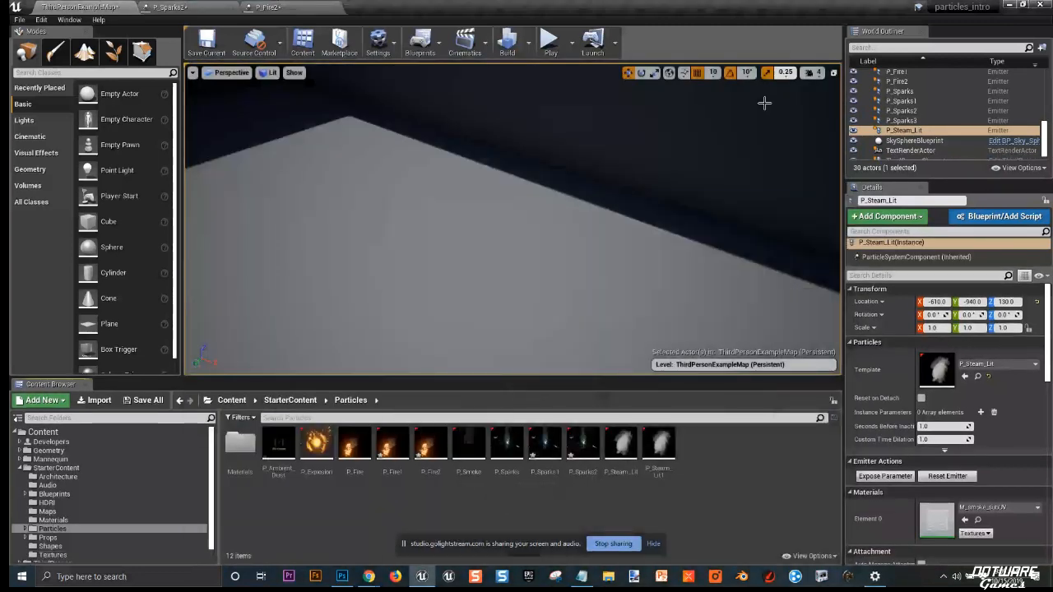
Step: Place a P_Sparks emitter from the Particles folder into the level on the floor
click(749, 162)
right_drag(706, 189, 650, 198)
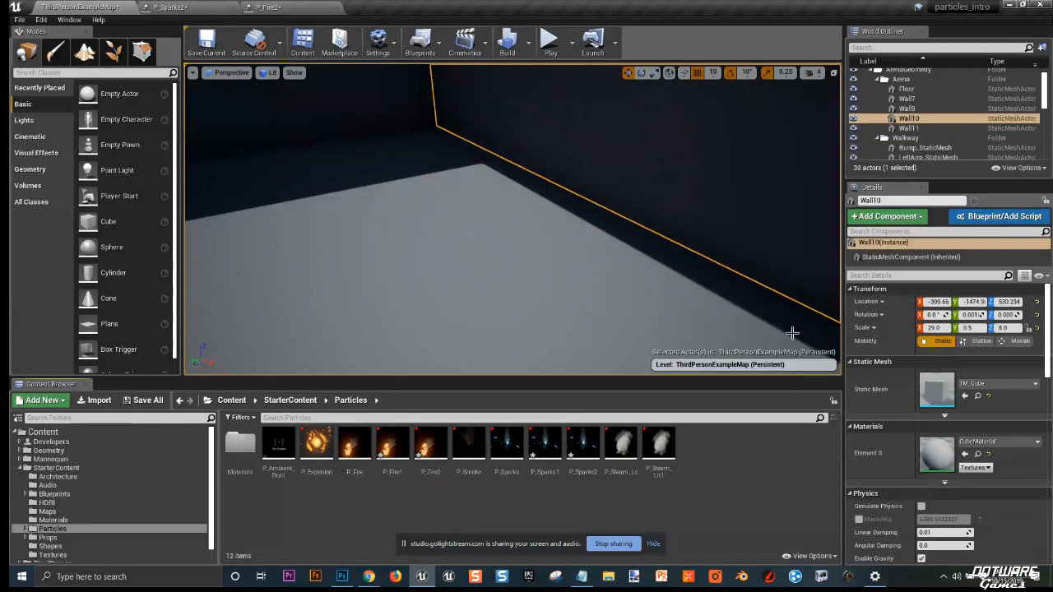
drag(507, 448, 350, 238)
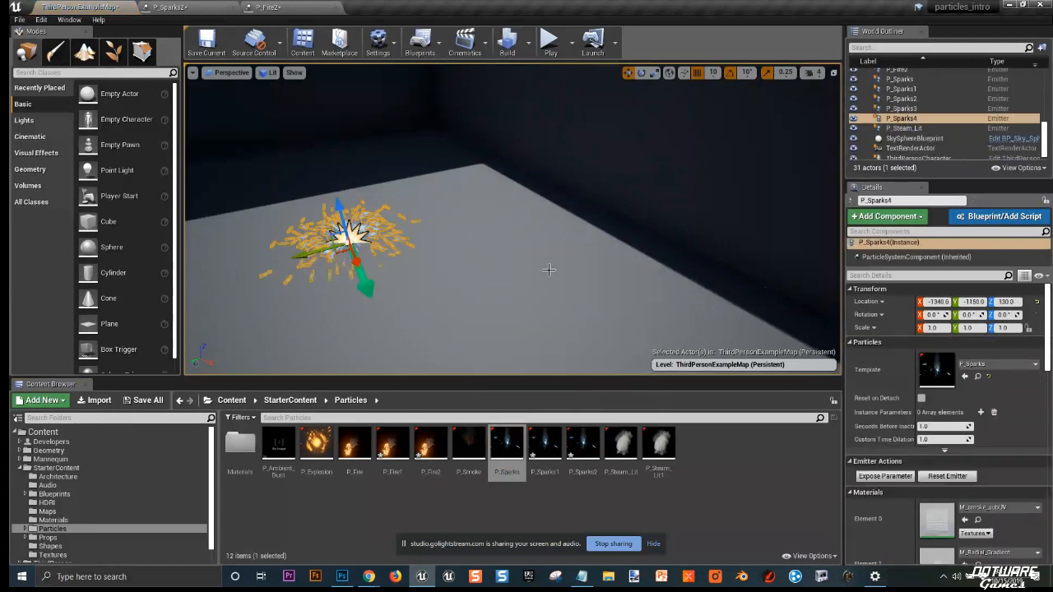
Step: Move the placed sparks emitter up to about location -1390, -1150, 190
right_drag(550, 270, 473, 205)
key(f)
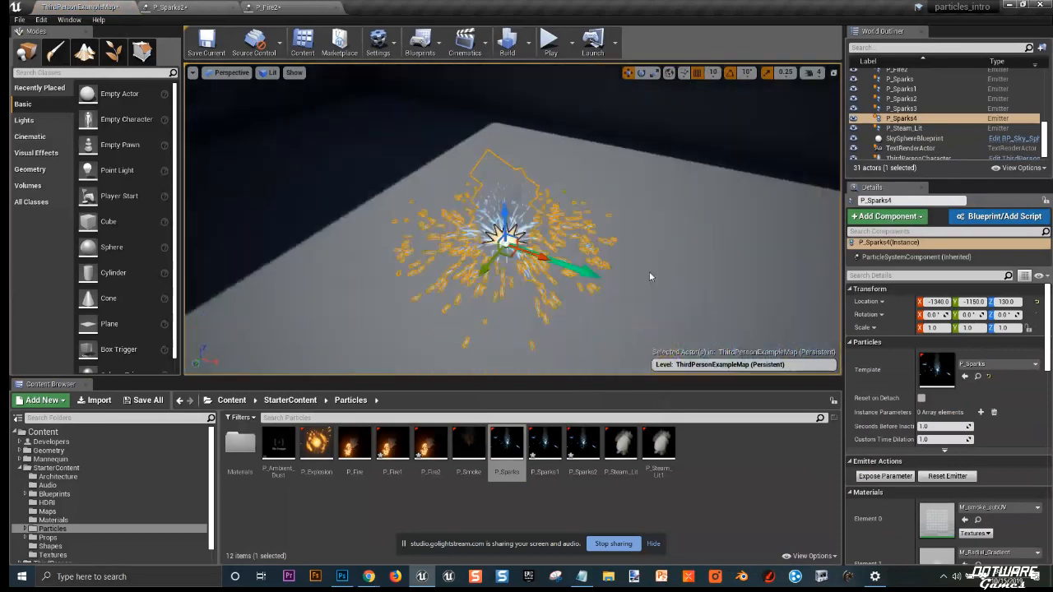
drag(487, 210, 454, 165)
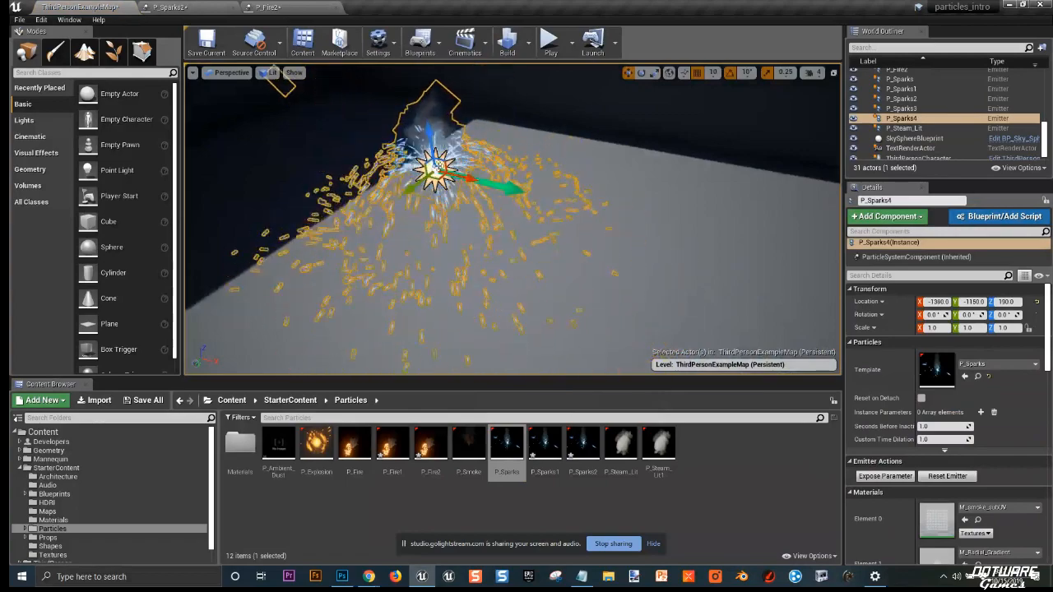
Step: Switch the viewport to game view to preview the sparks emitter
scroll(437, 211, down, 4)
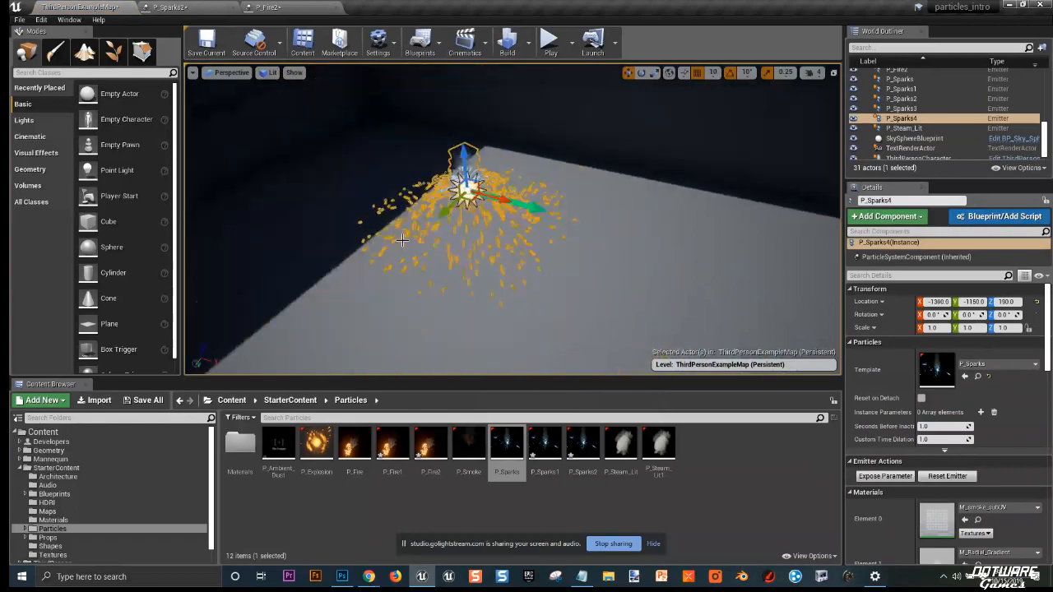
scroll(437, 211, up, 2)
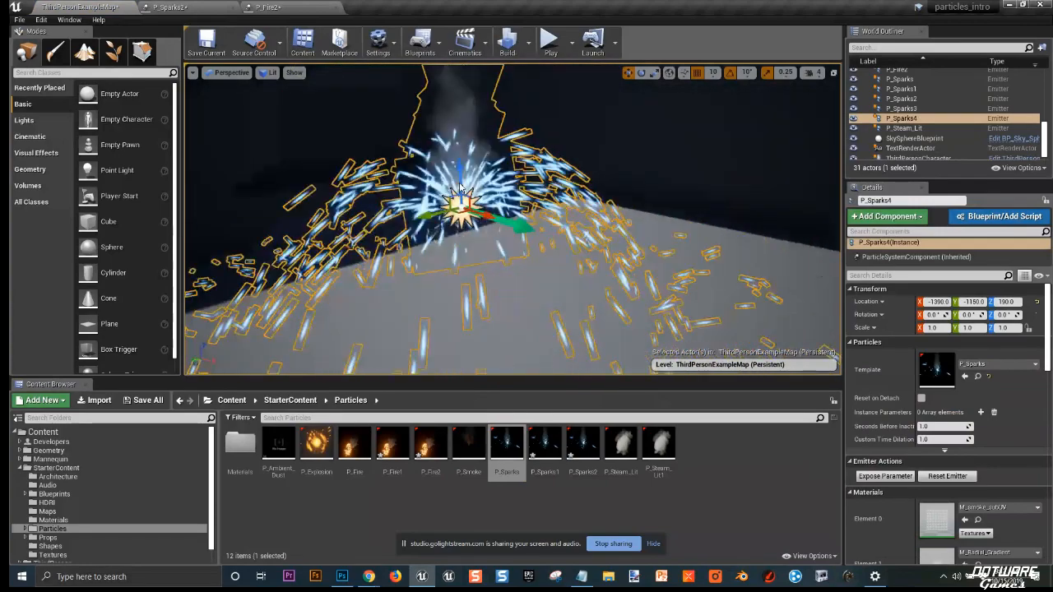
right_drag(461, 187, 451, 187)
key(g)
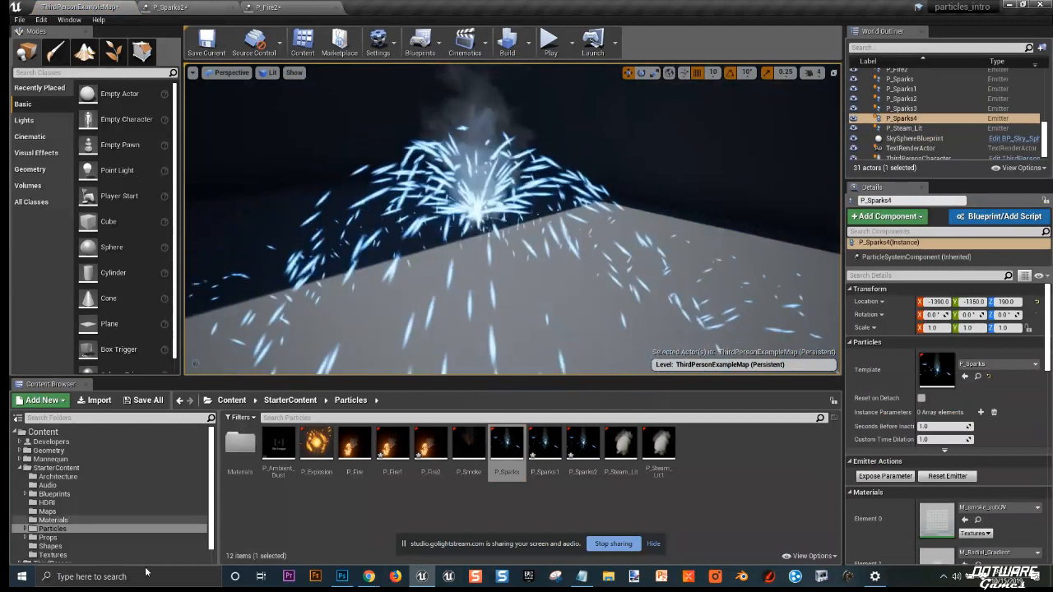
Step: Duplicate the P_Sparks particle asset and open the duplicate in the Cascade particle editor
click(502, 459)
right_click(501, 461)
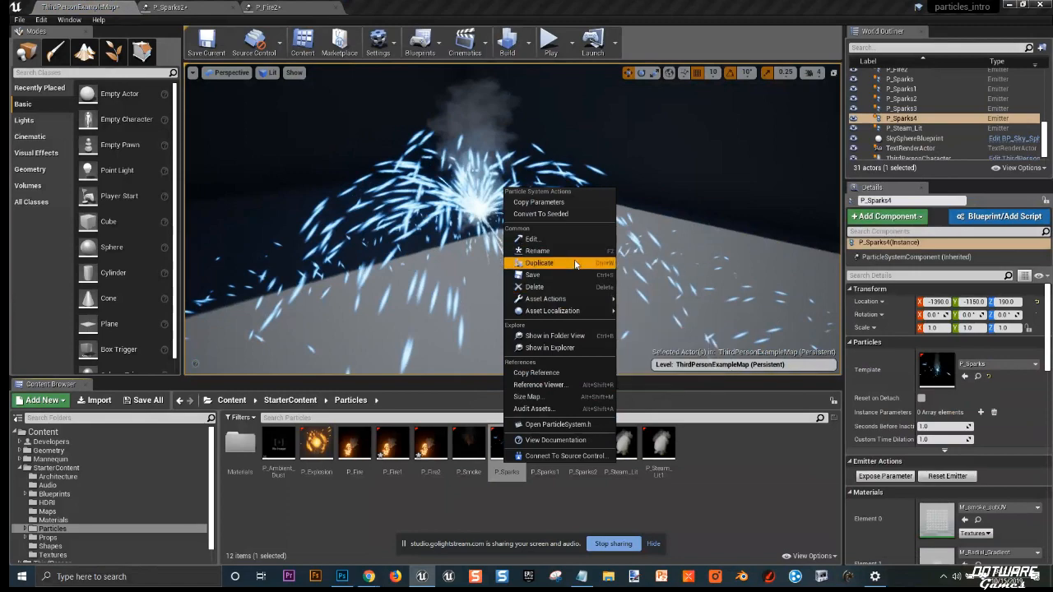
click(534, 263)
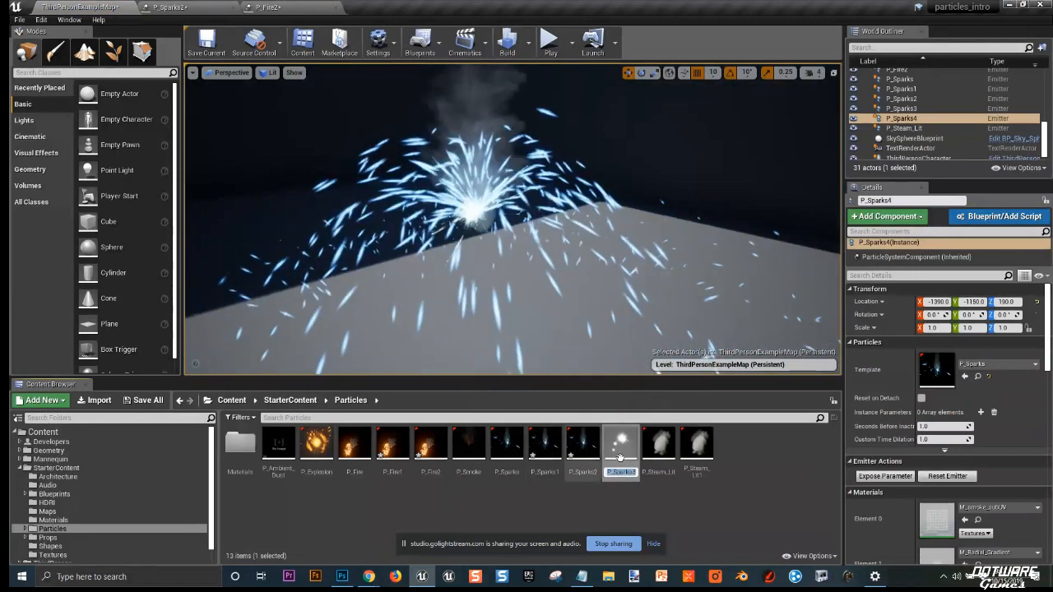
double_click(621, 444)
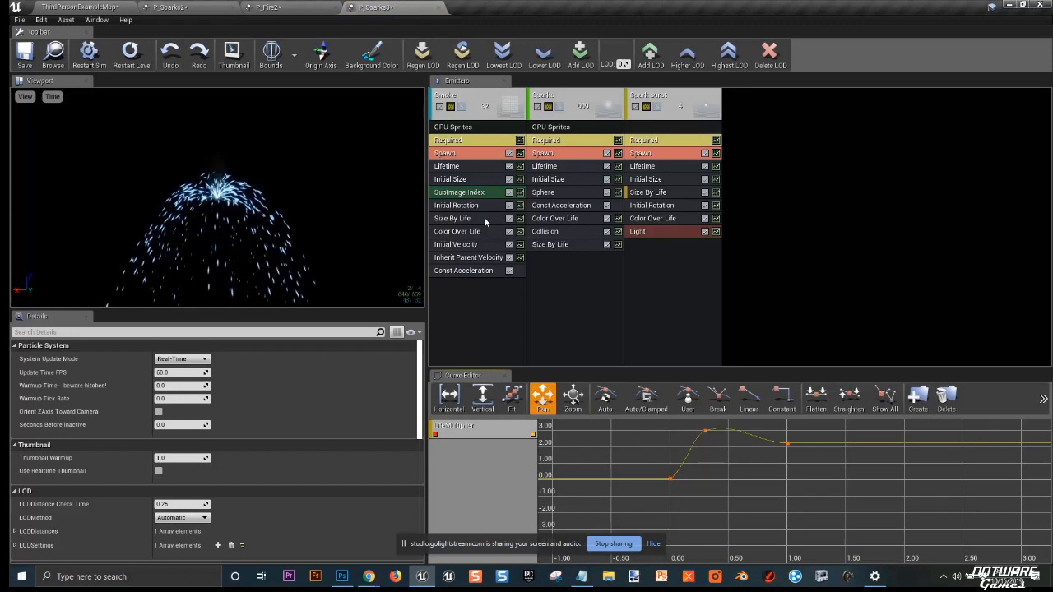
Step: Set the Sparks emitter's Color Over Life first point output color to yellow, R about 11.47, G 15, B 0
click(549, 244)
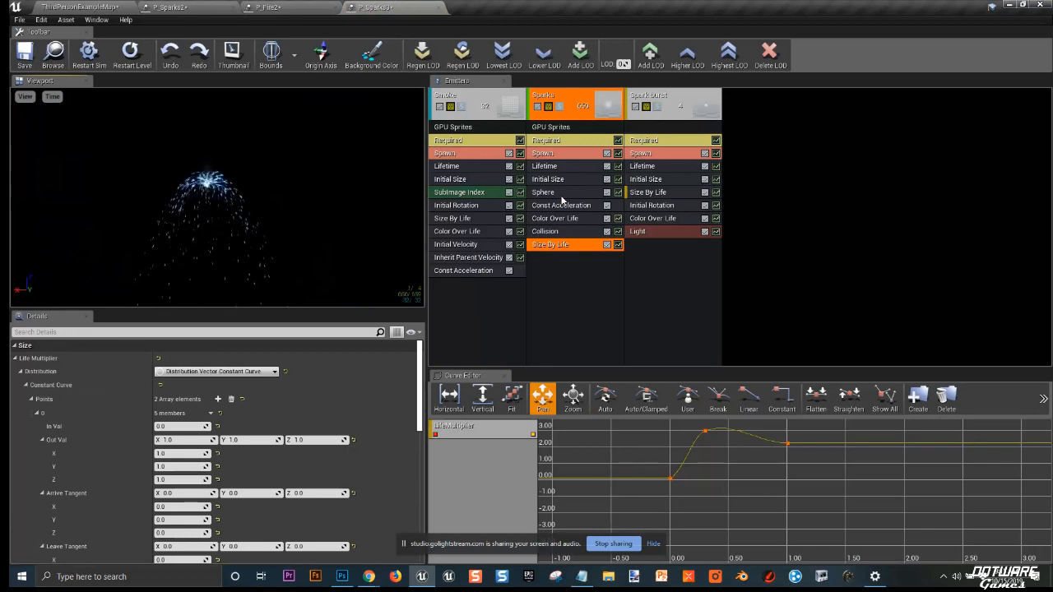
click(557, 220)
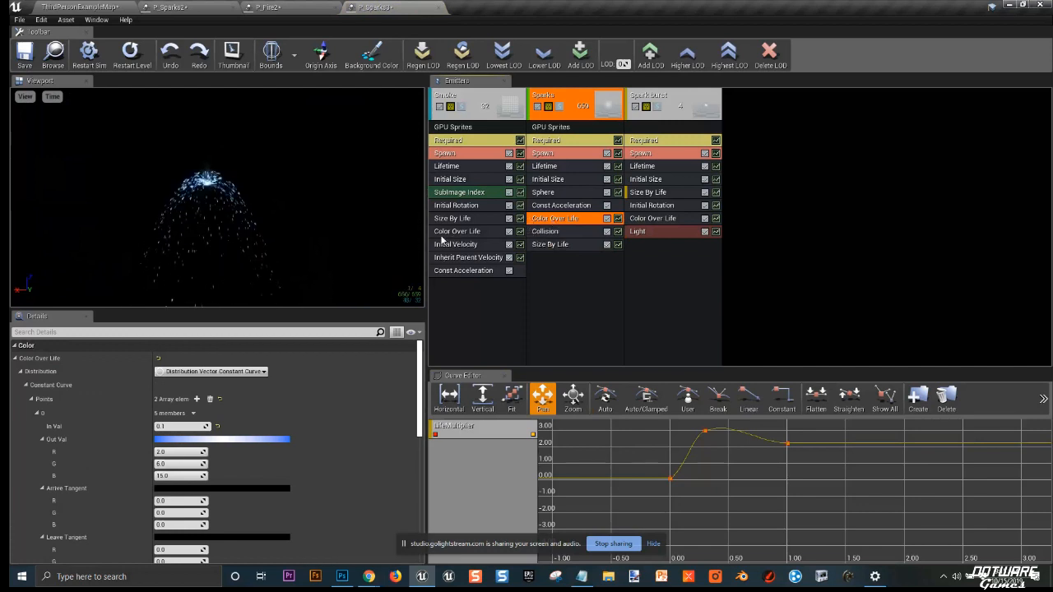
click(14, 359)
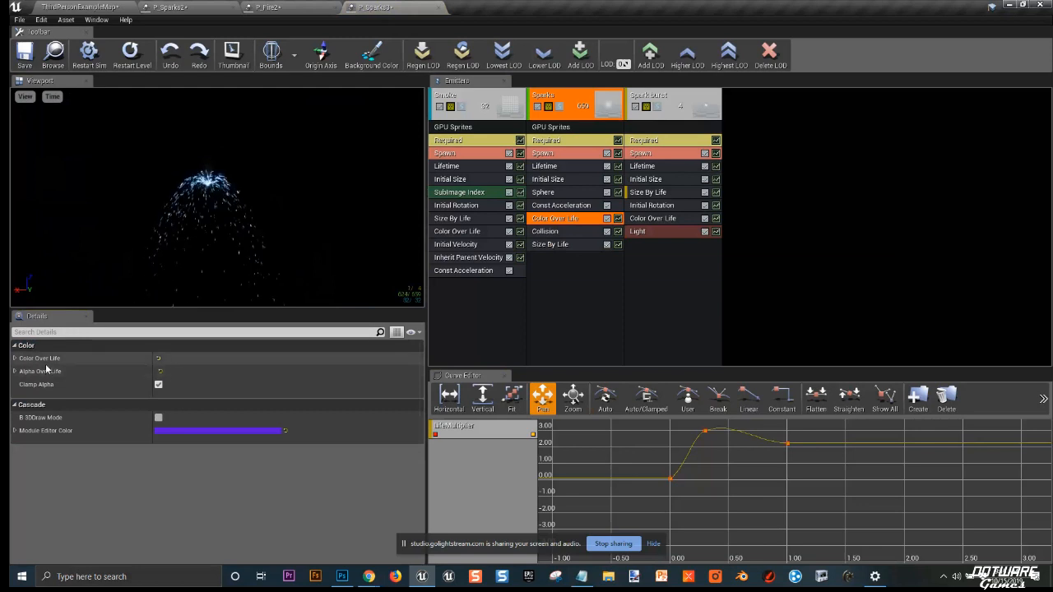
right_click(46, 367)
click(61, 389)
scroll(125, 385, down, 1)
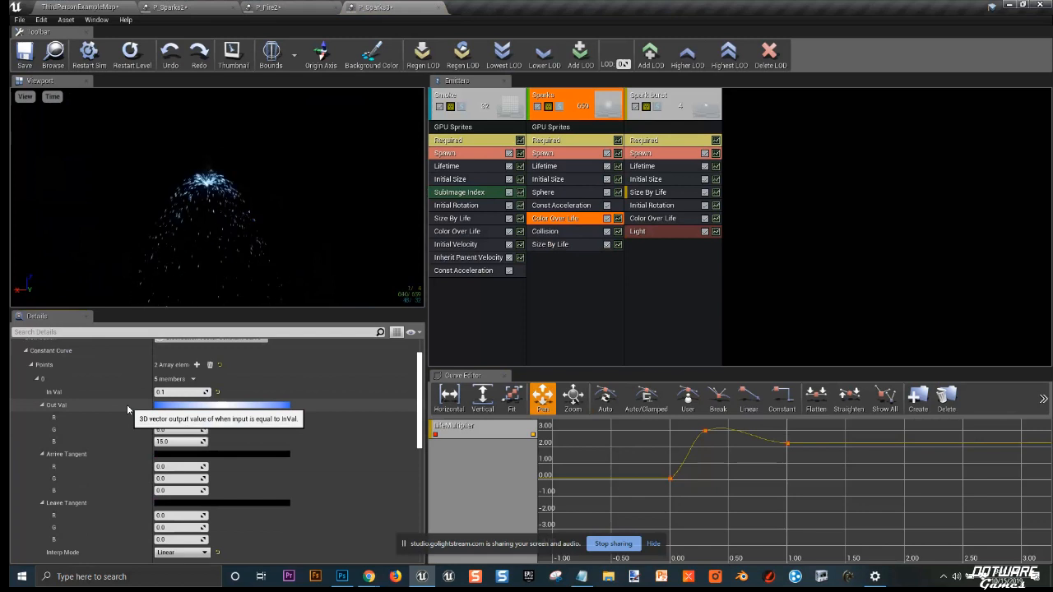
click(179, 404)
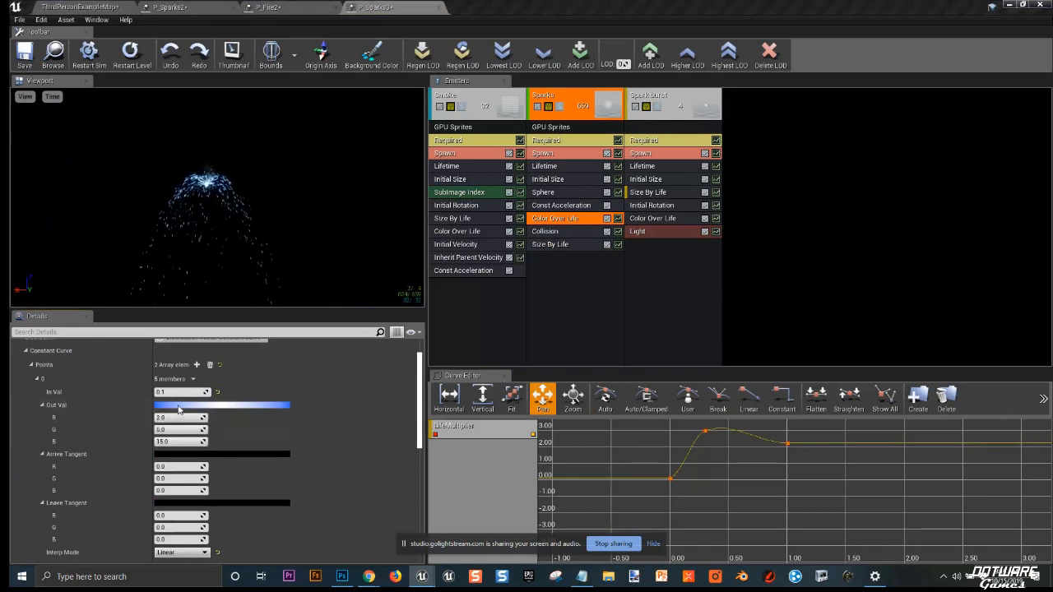
drag(225, 265, 262, 418)
click(344, 536)
Step: Set the Color Over Life second point output color to orange-red, R 7.0, G about 0.254, B 0
scroll(239, 474, down, 5)
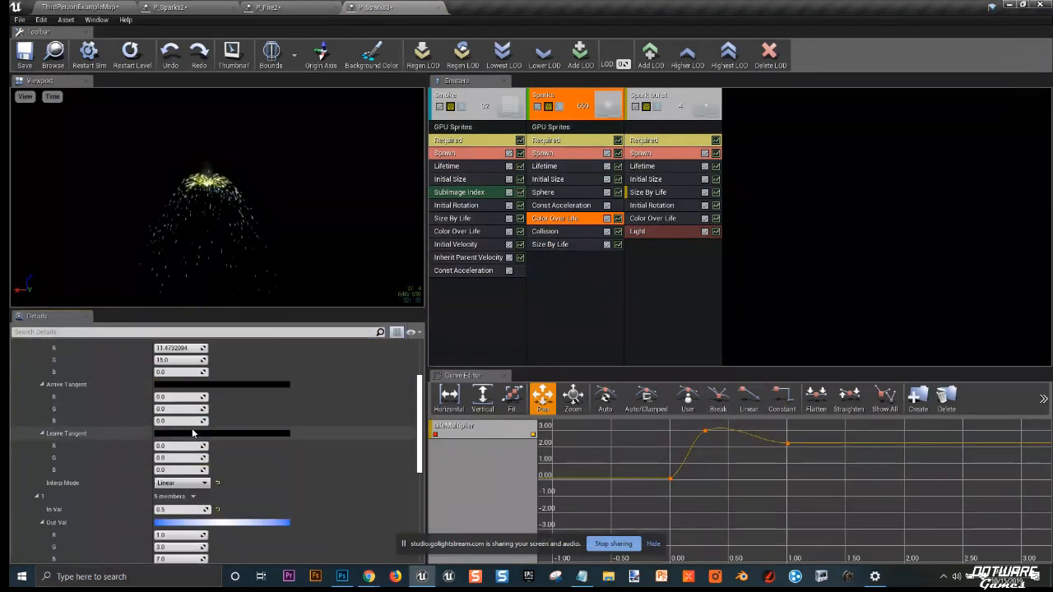
click(239, 474)
drag(310, 392, 573, 395)
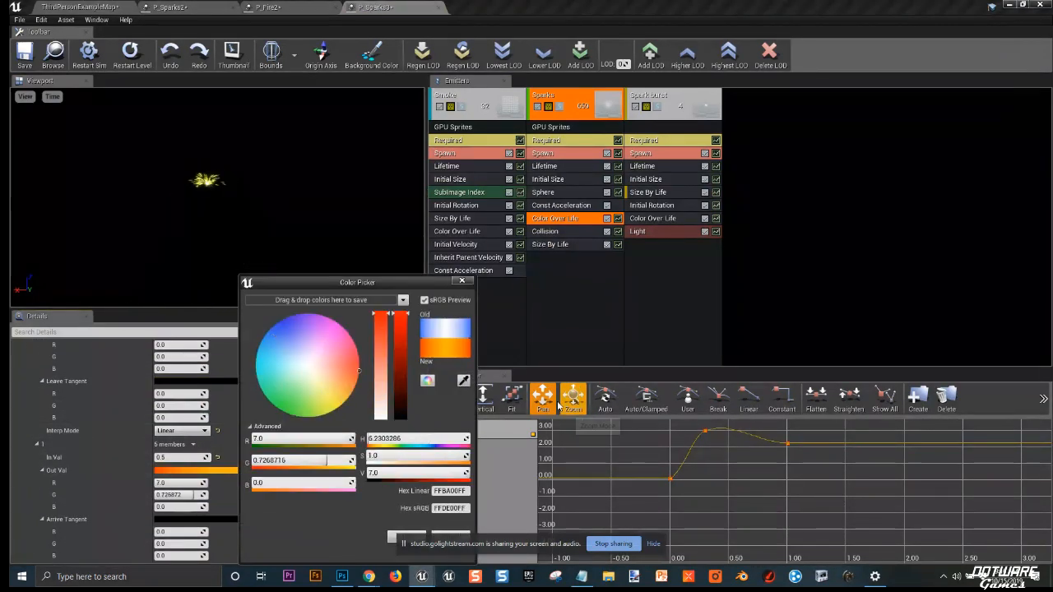
drag(296, 398, 603, 376)
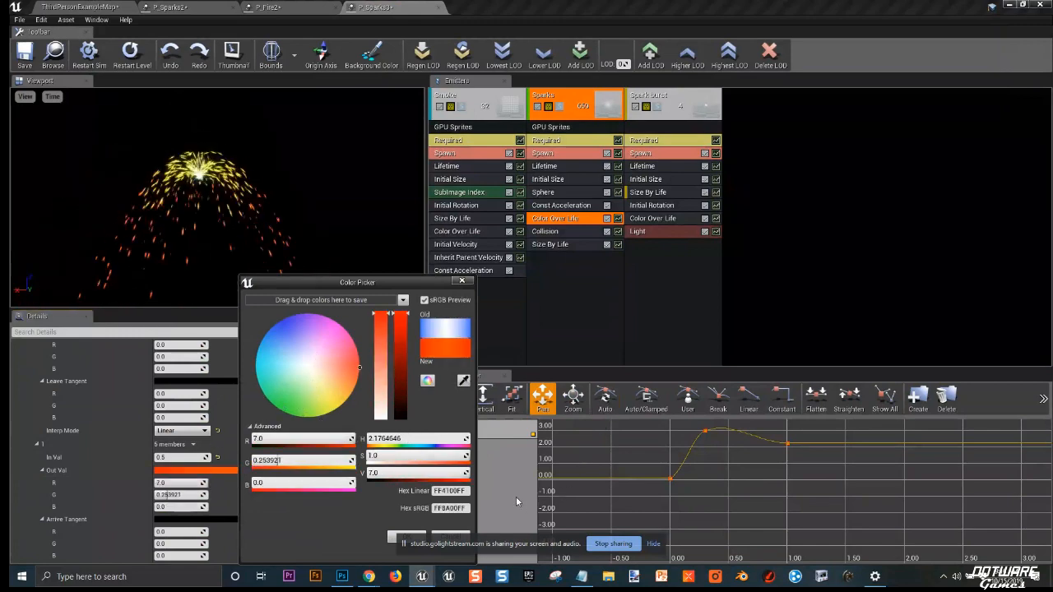
click(392, 535)
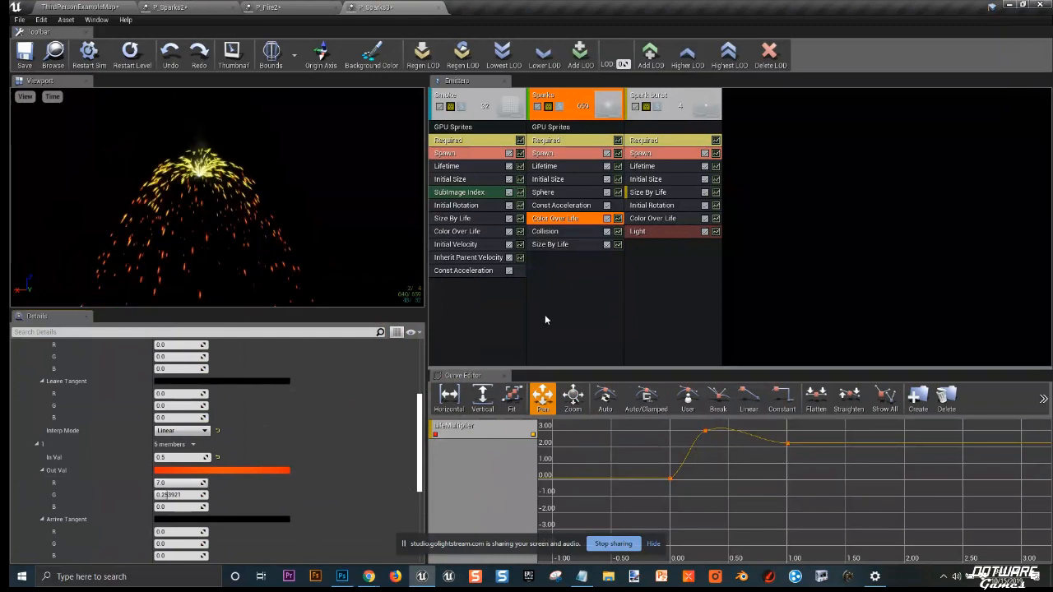
Step: Scrub the Sparks emitter's Size By Life first point X output multiplier to very large values
click(554, 246)
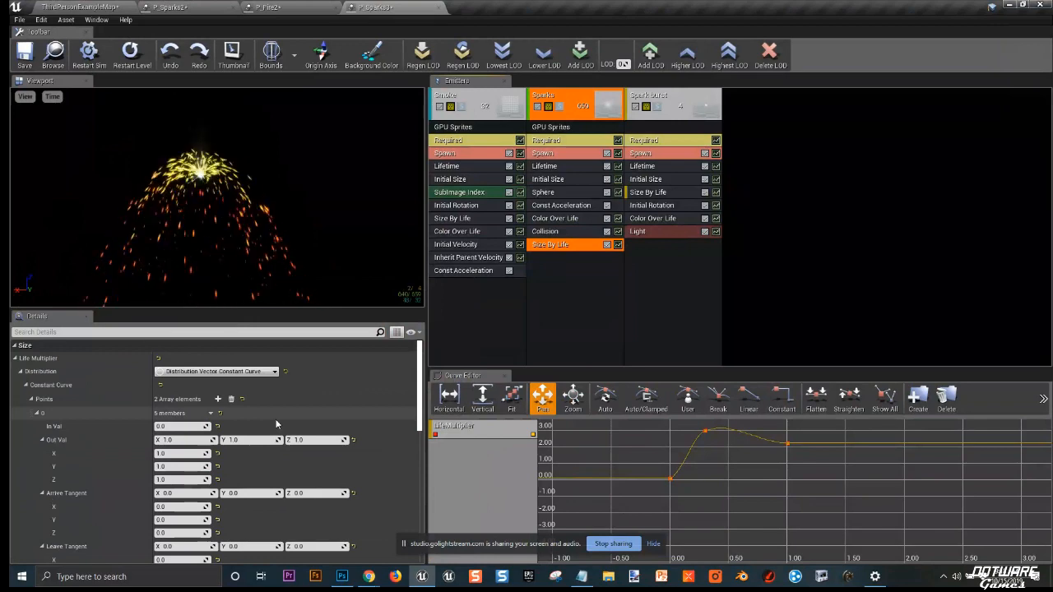
scroll(214, 411, down, 3)
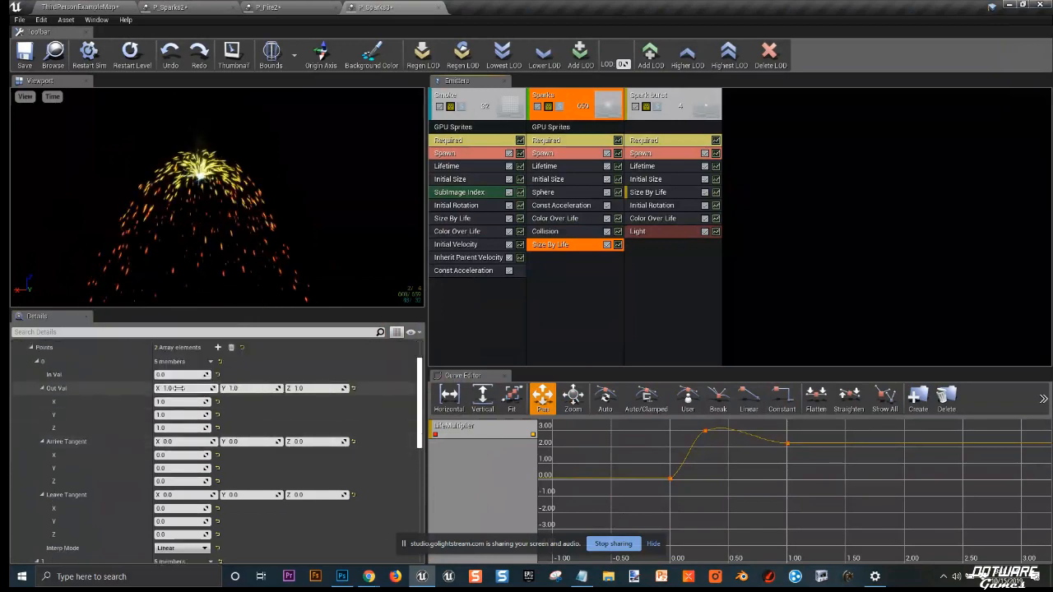
drag(179, 388, 444, 383)
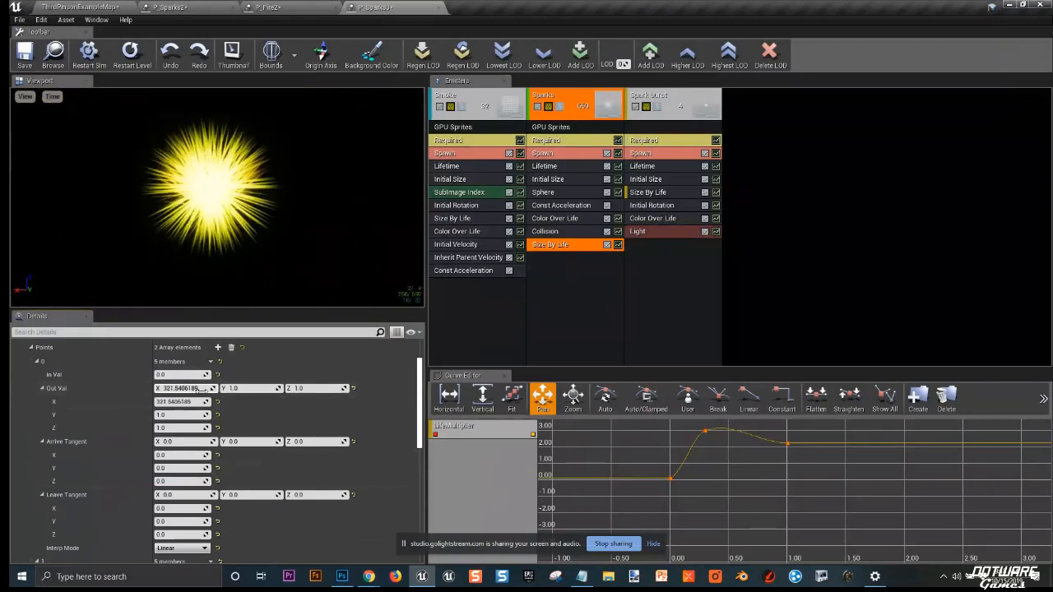
mouse_move(202, 390)
mouse_down()
mouse_move(222, 394)
mouse_move(183, 387)
mouse_move(195, 388)
mouse_up()
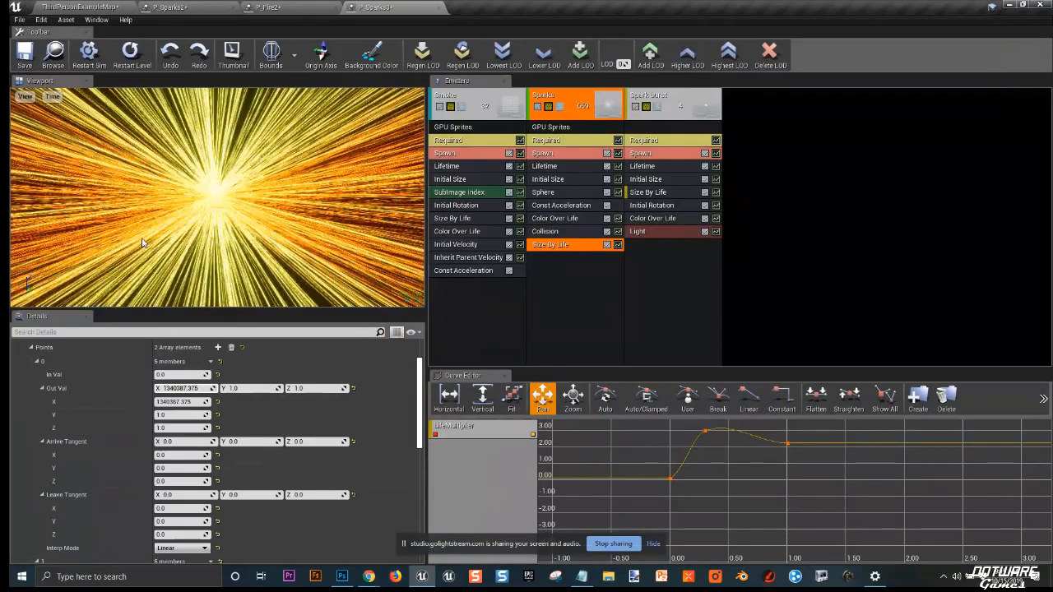
scroll(238, 444, down, 3)
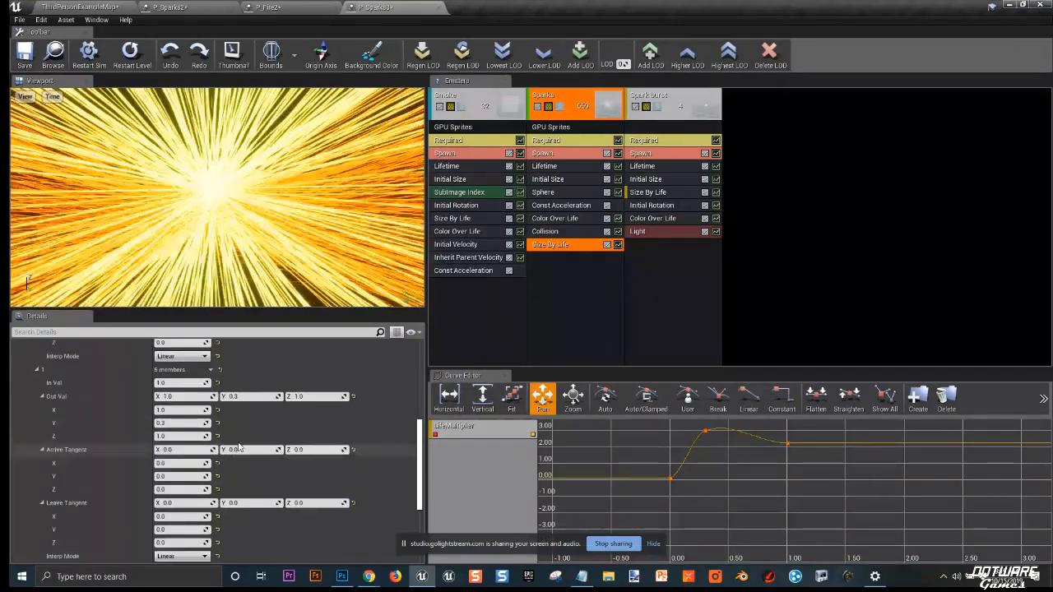
scroll(240, 447, down, 8)
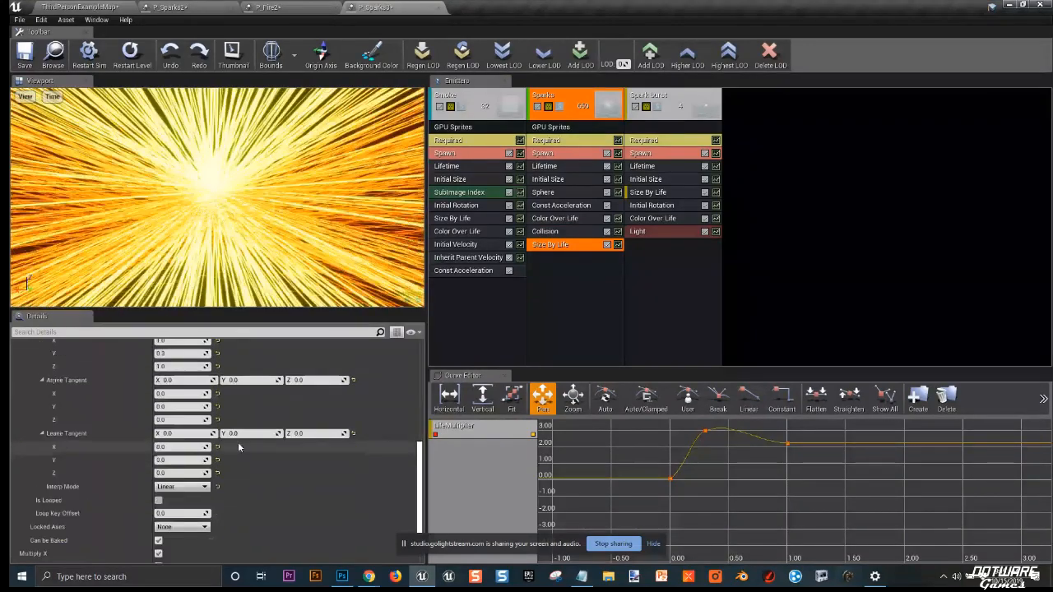
scroll(239, 446, up, 8)
scroll(238, 447, up, 4)
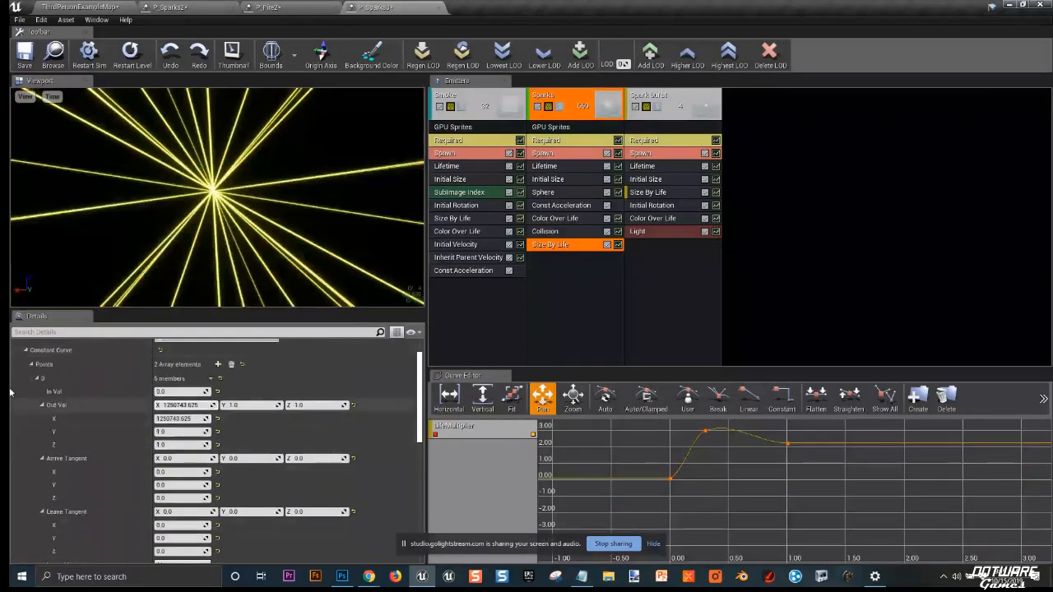
Step: Set the Size By Life first point X output multiplier to 1
drag(176, 404, 194, 404)
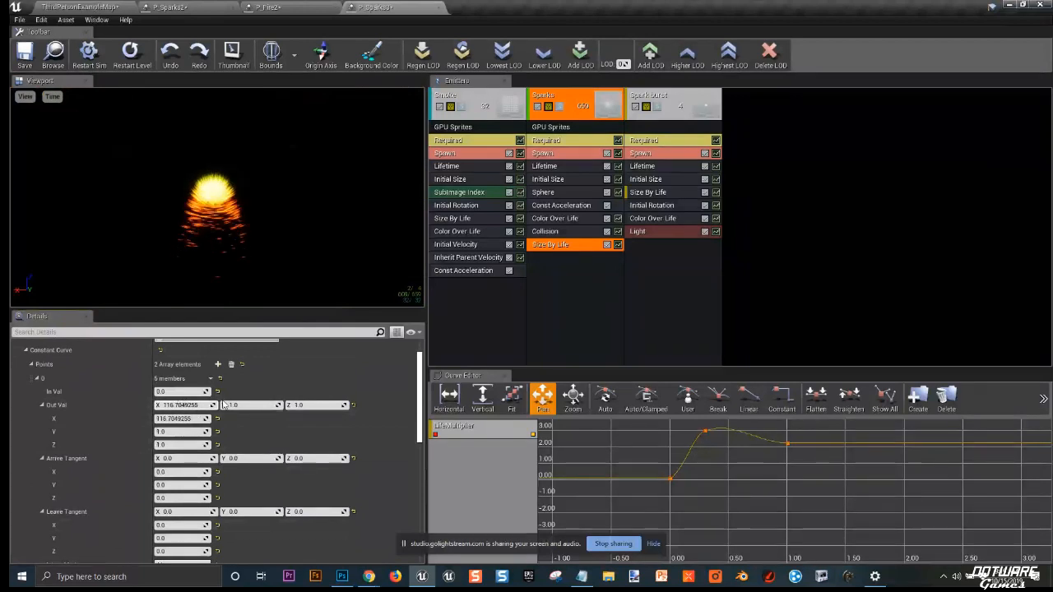
click(201, 404)
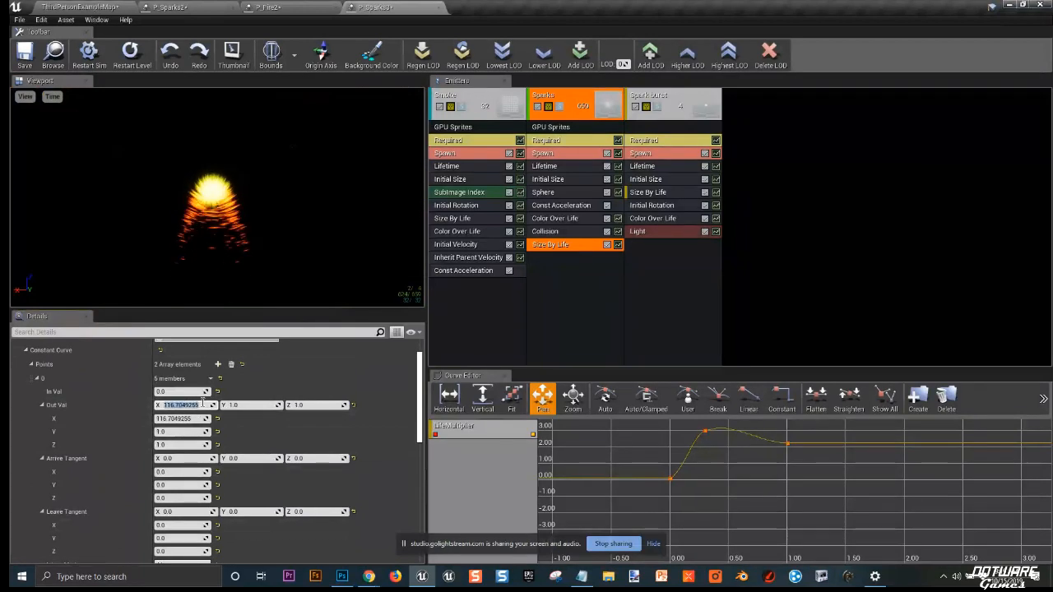
text(1)
key(Return)
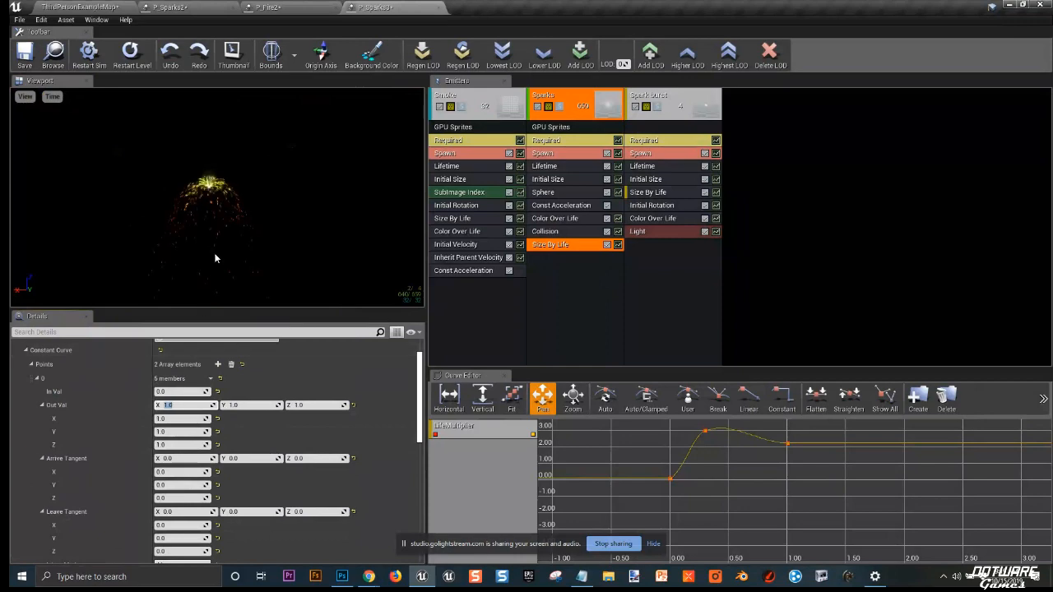
Step: Inspect the Sparks emitter's Color Over Life, Const Acceleration and Sphere modules
click(552, 233)
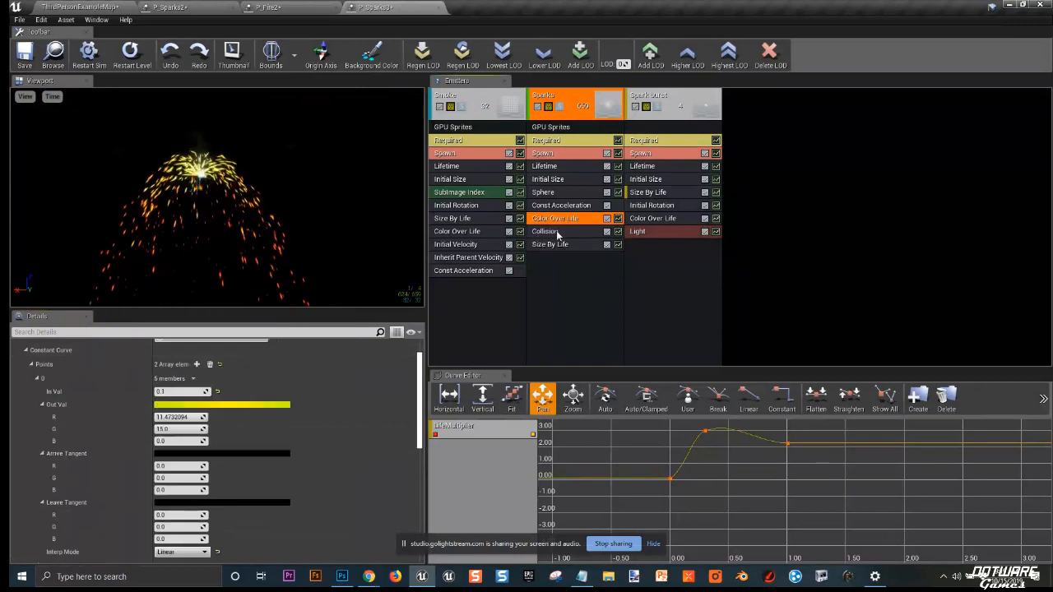
click(561, 205)
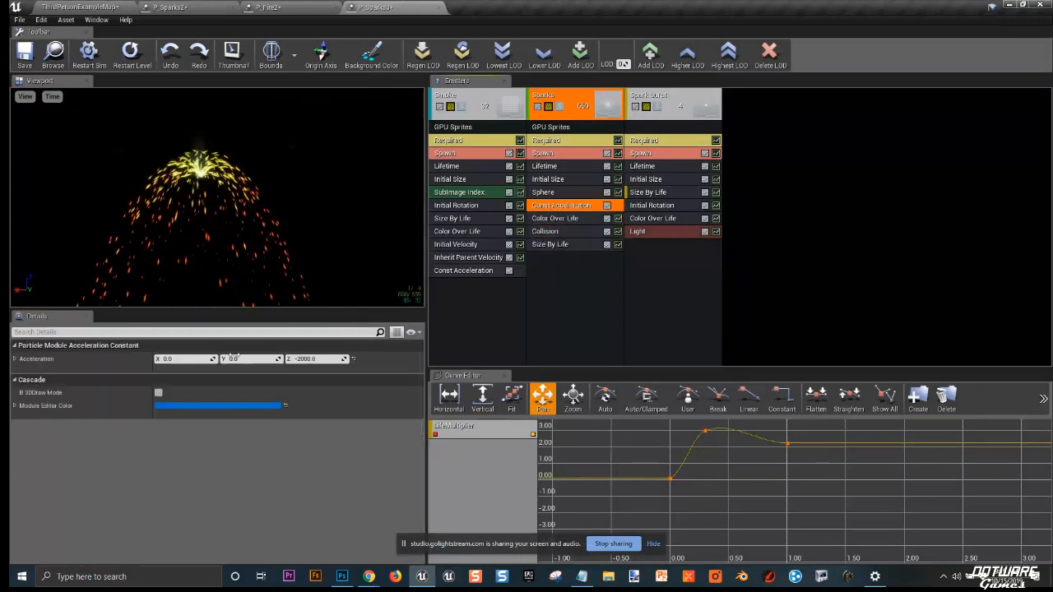
click(556, 190)
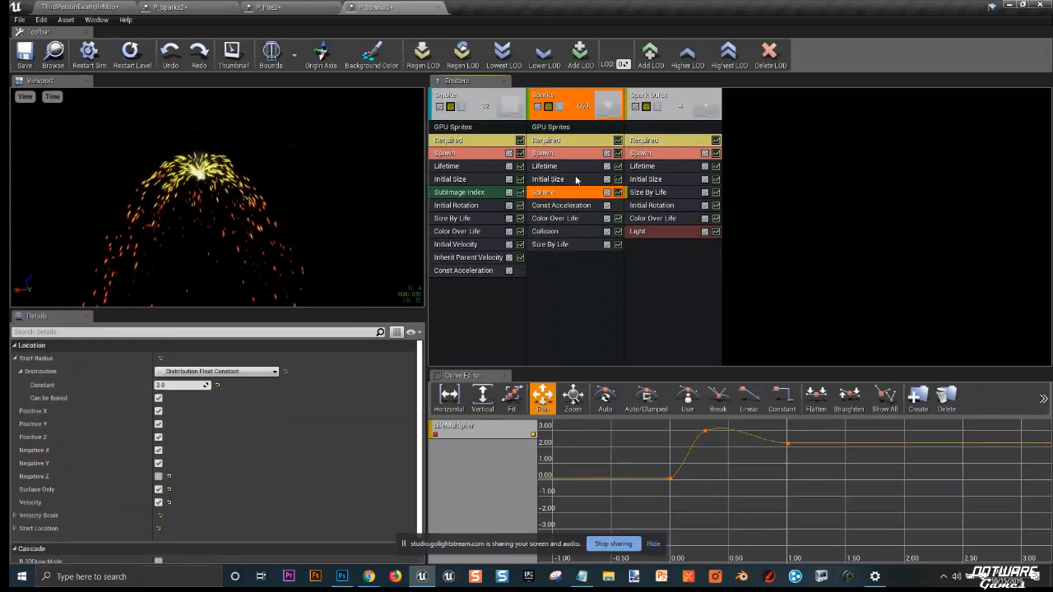
click(556, 181)
click(554, 194)
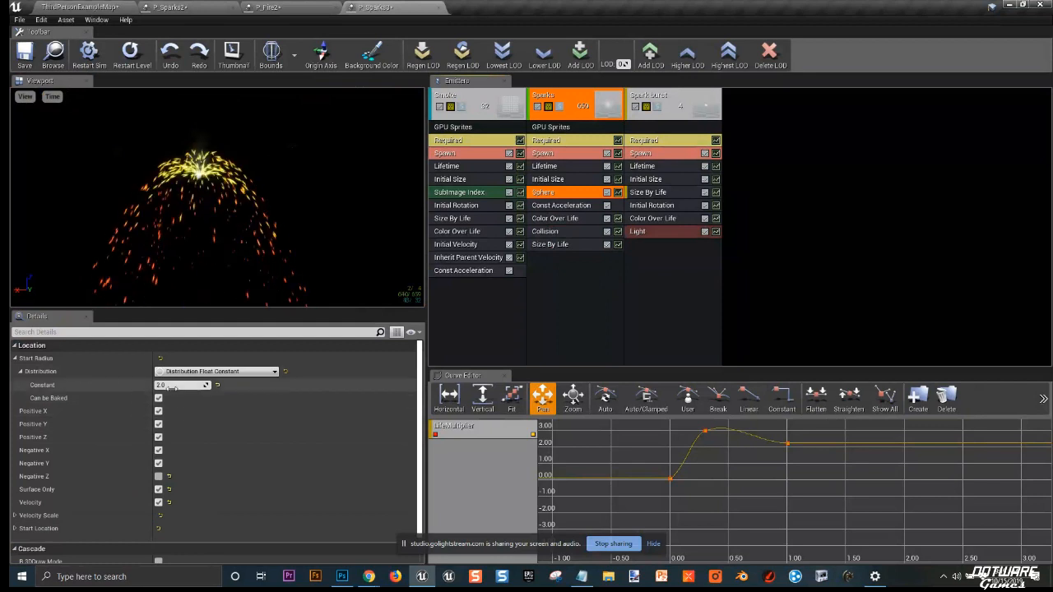
Step: Try scrubbing the Sphere module's start radius to a large value, then undo the changes
drag(177, 385, 635, 391)
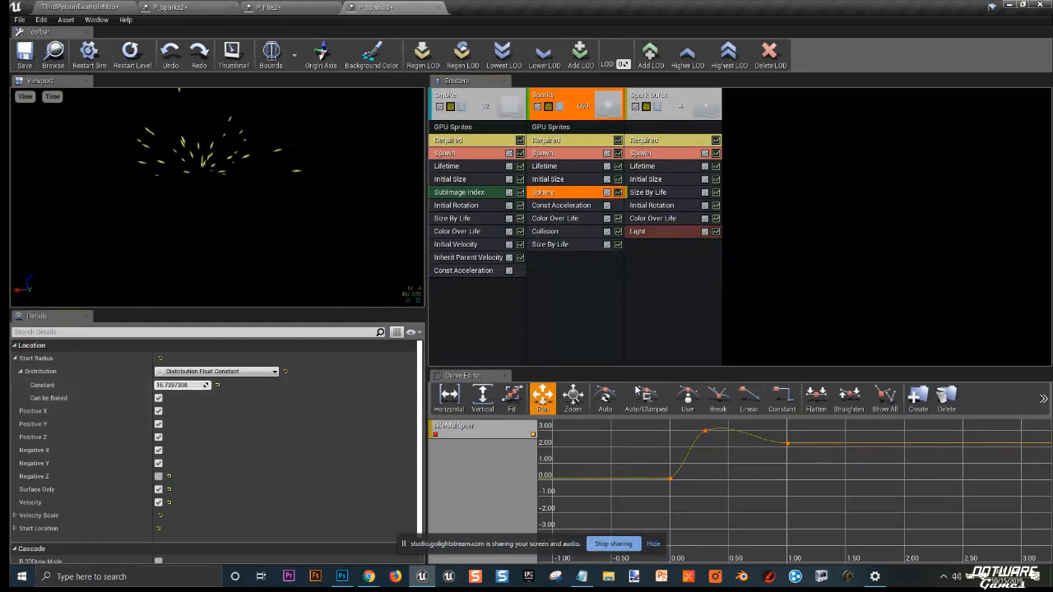
click(217, 385)
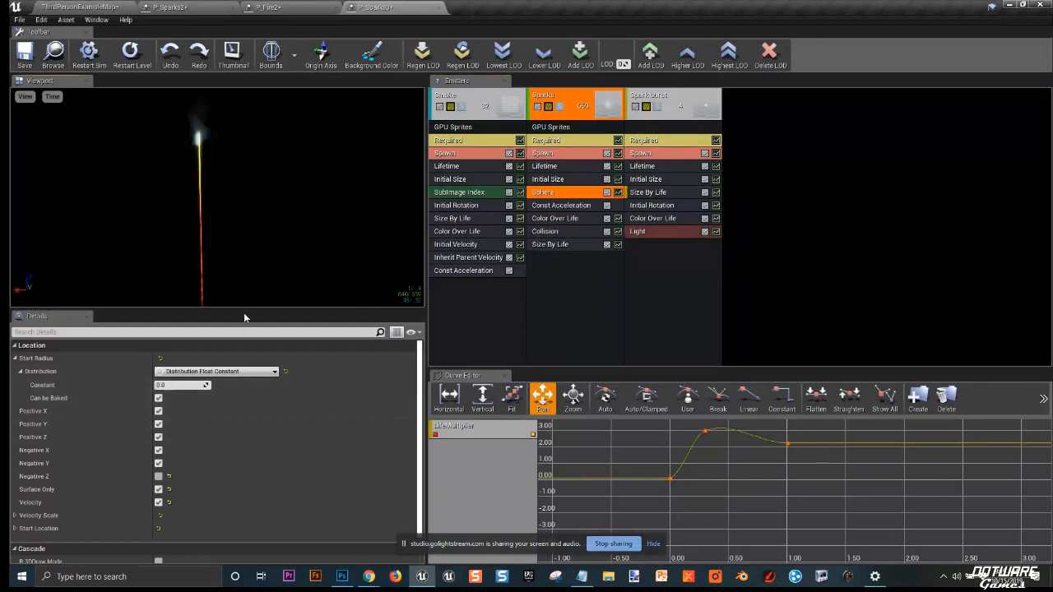
key(ctrl+z)
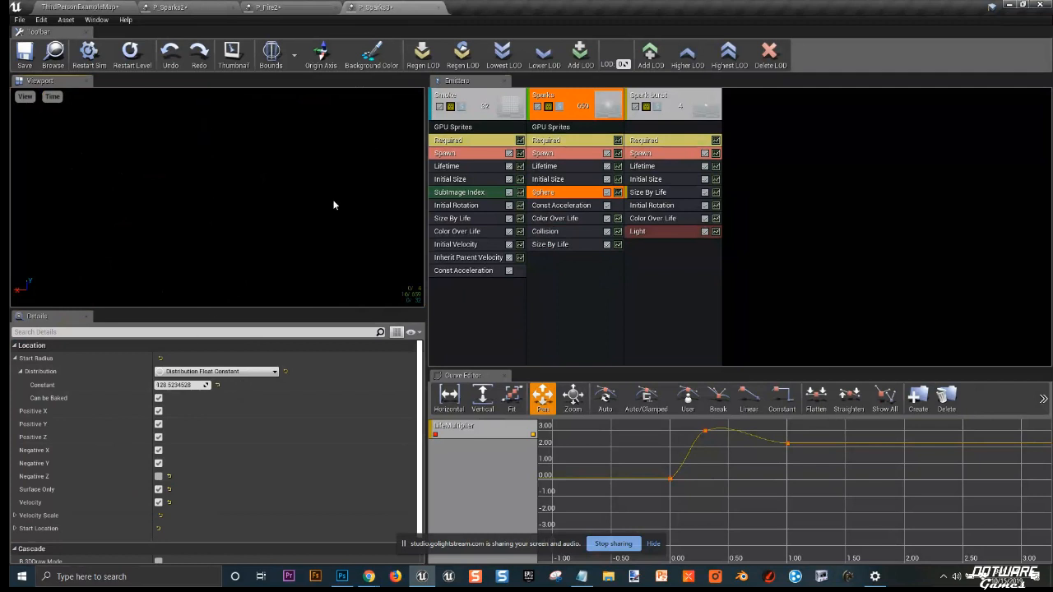
key(ctrl+z)
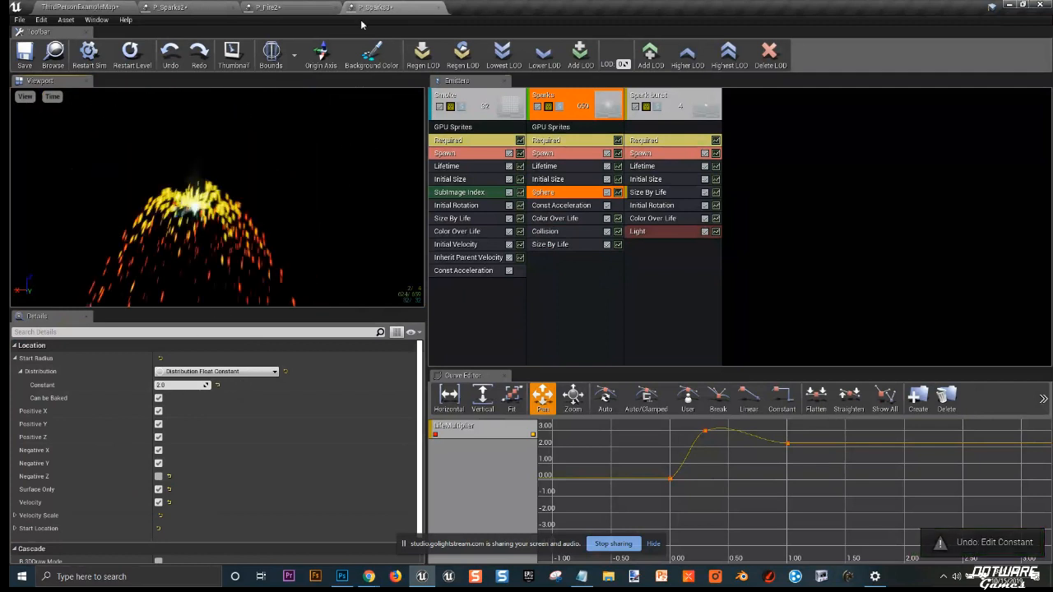
Step: Try setting the Const Acceleration Z to 2000 and Y to 2000
click(562, 205)
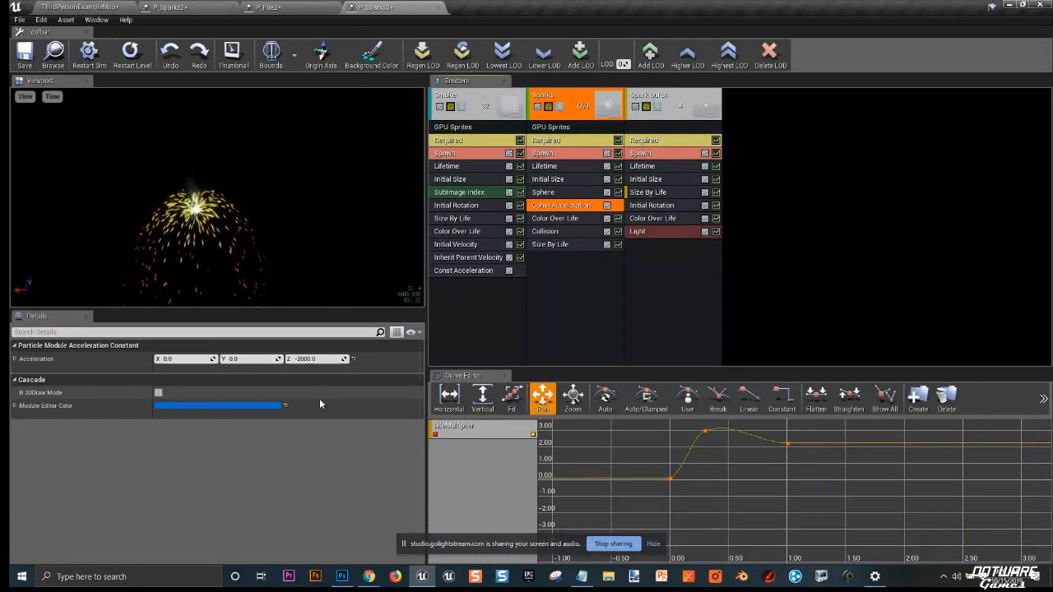
click(332, 358)
text(2000)
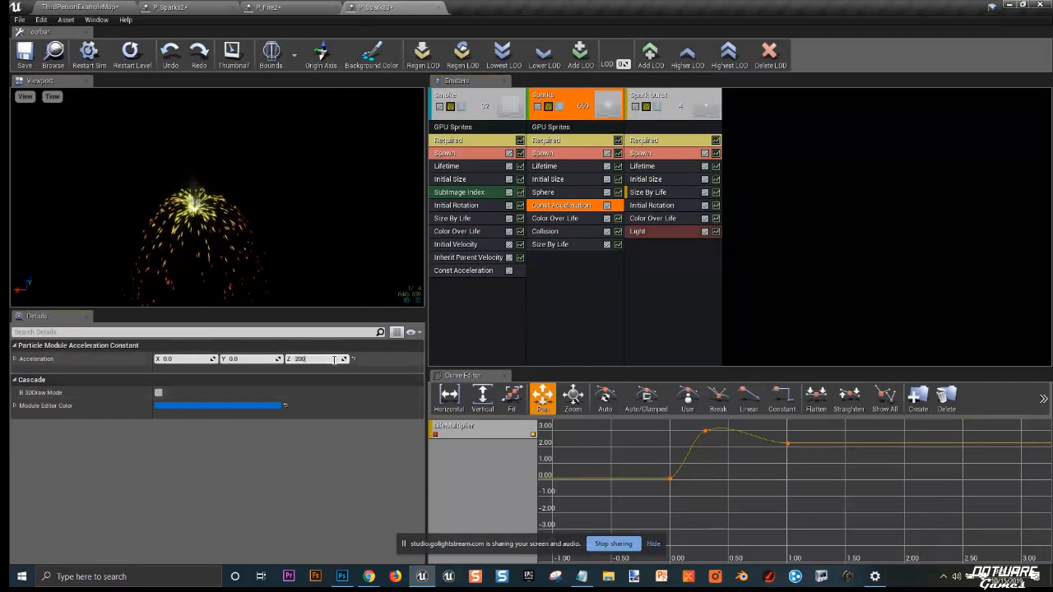
key(Return)
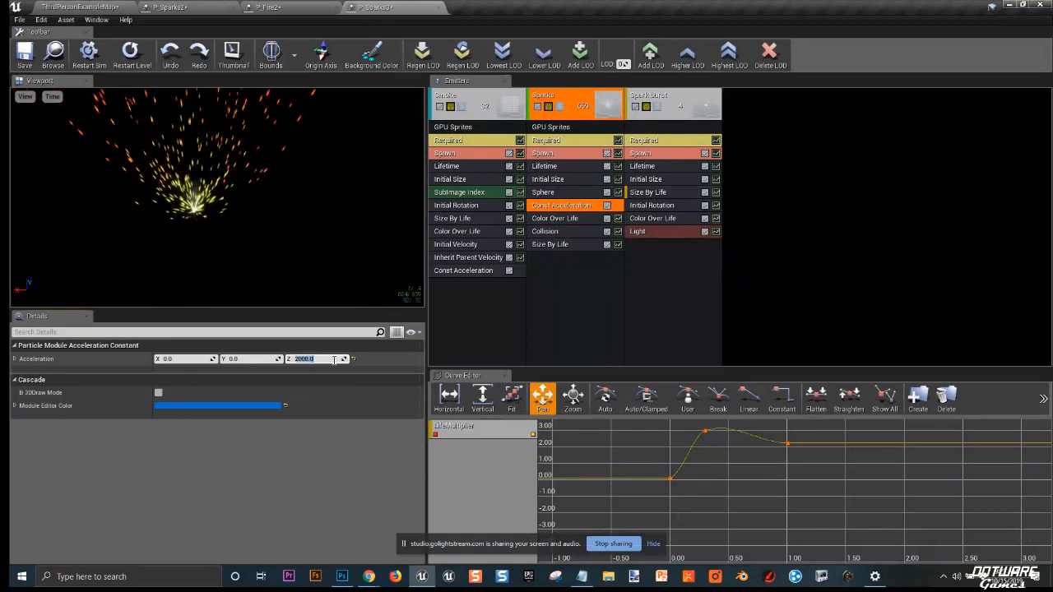
drag(293, 215, 282, 195)
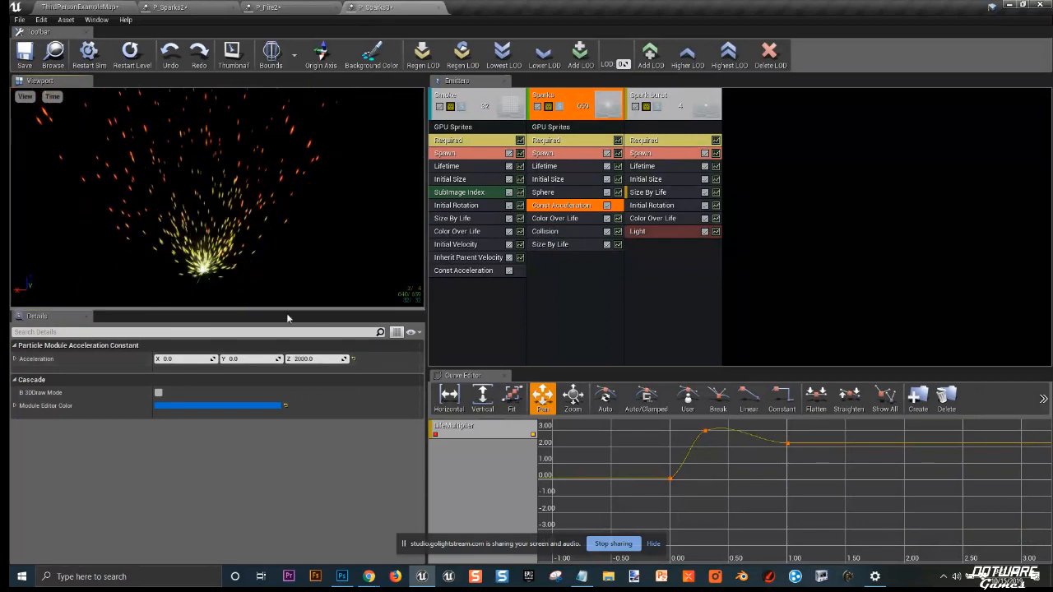
click(246, 358)
text(2000)
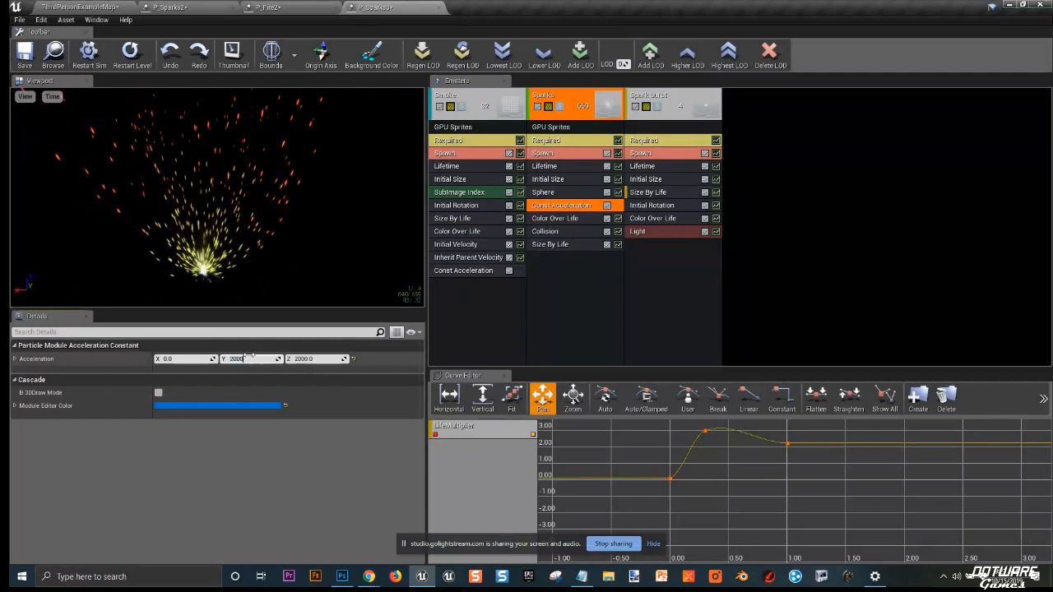
key(Return)
Step: Set the acceleration Z to 1, then undo the three acceleration edits
click(310, 360)
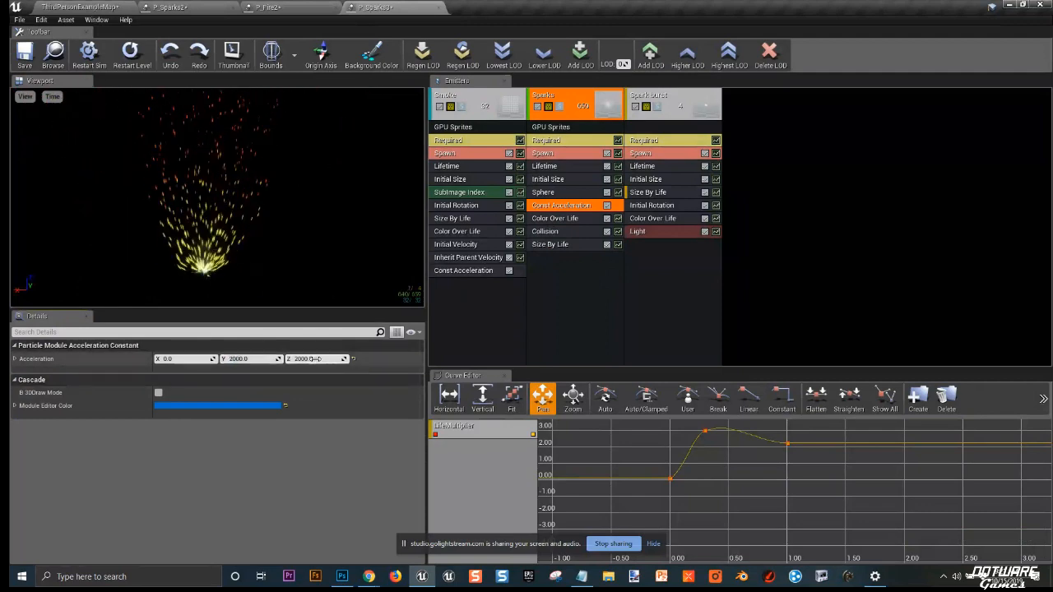
text(1)
key(Return)
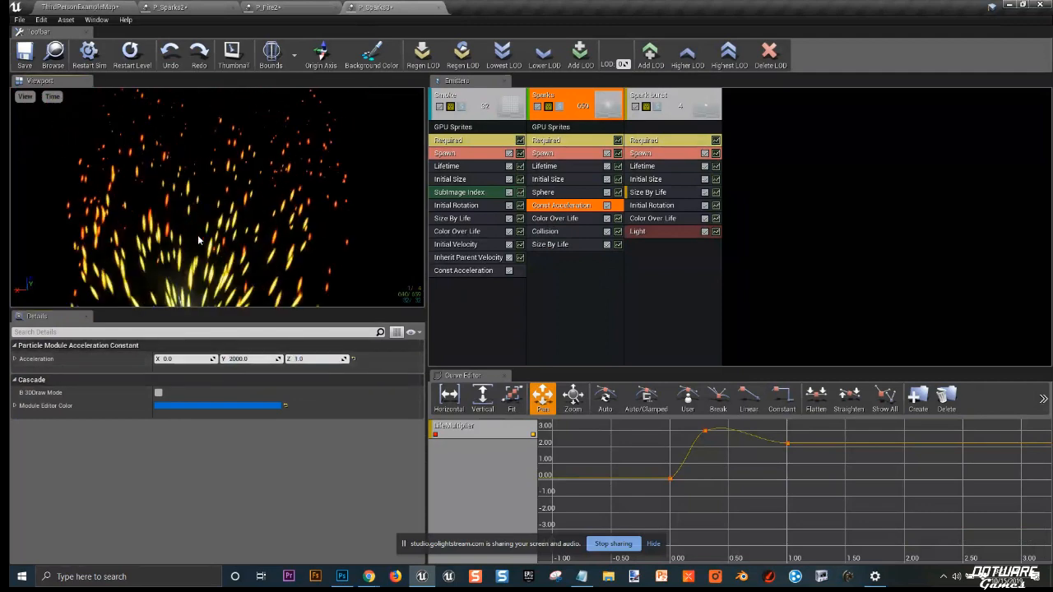
key(ctrl+z)
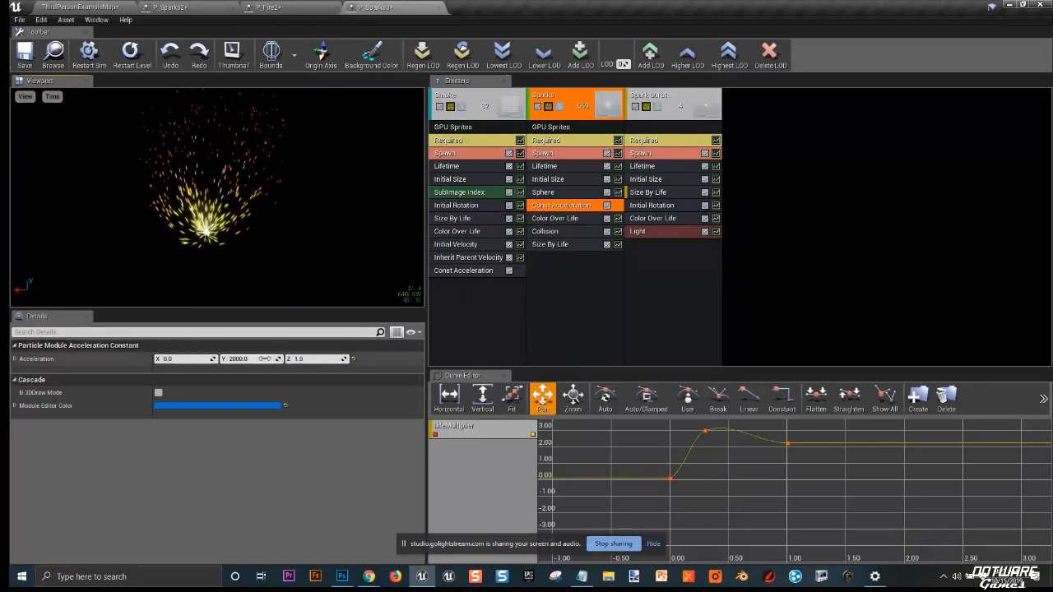
key(ctrl+z)
key(ctrl+z)
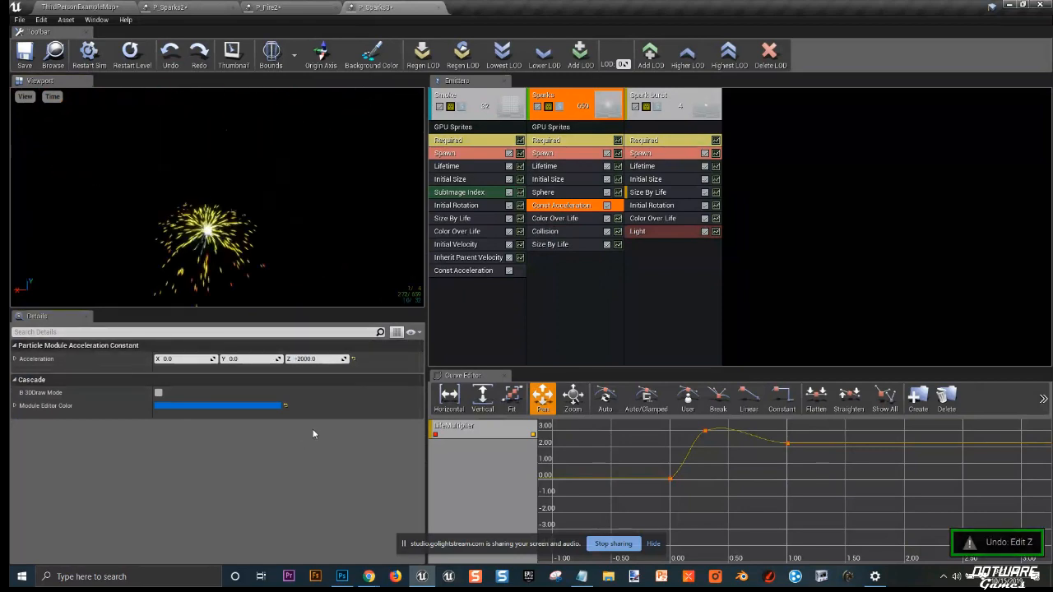
Step: Try setting the Sphere module's start radius constant to 0, then restore it
click(563, 193)
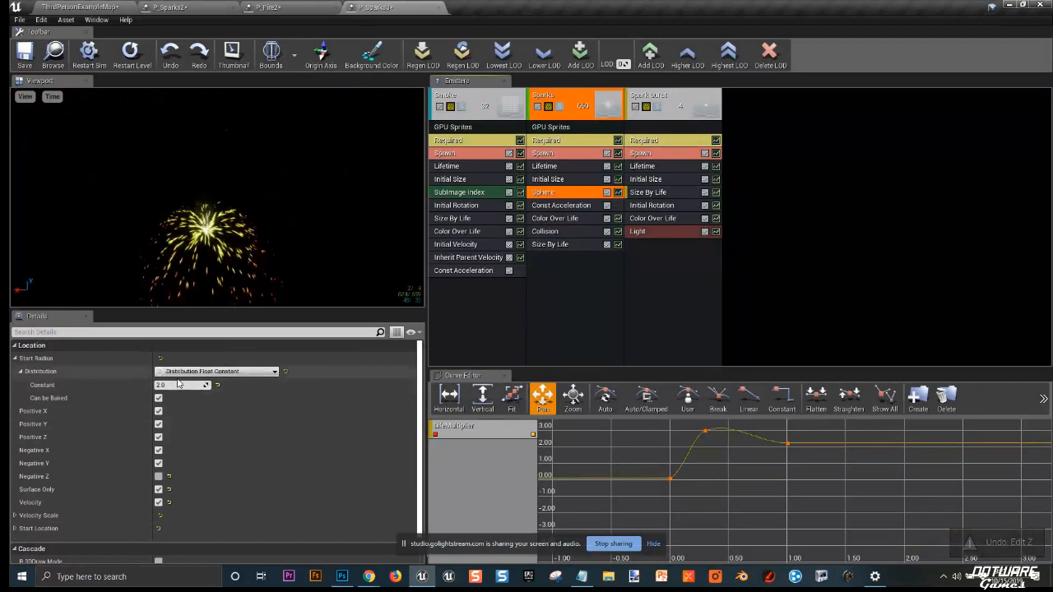
click(176, 384)
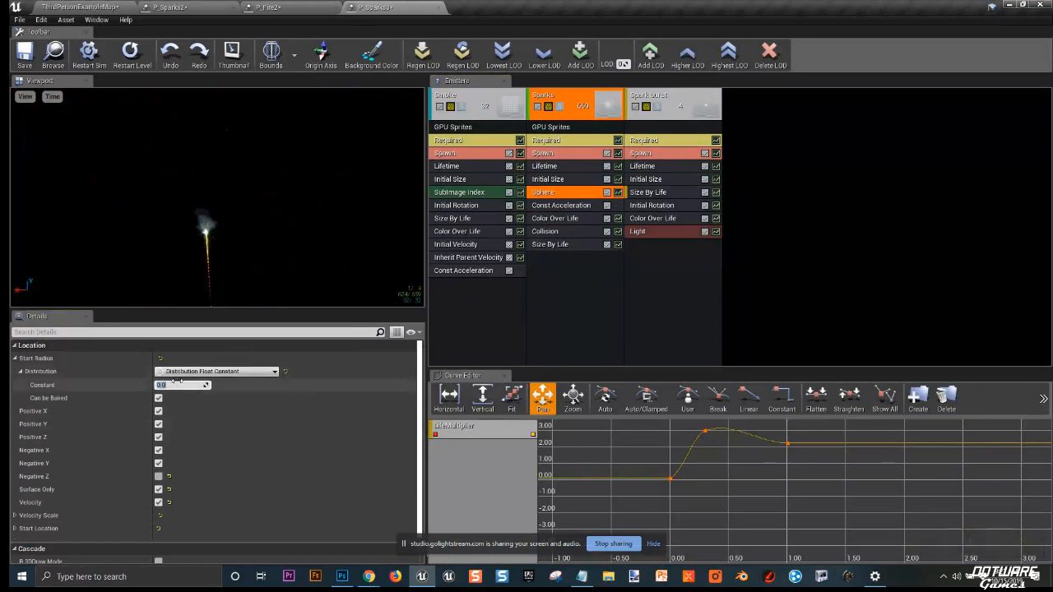
text(0)
key(Return)
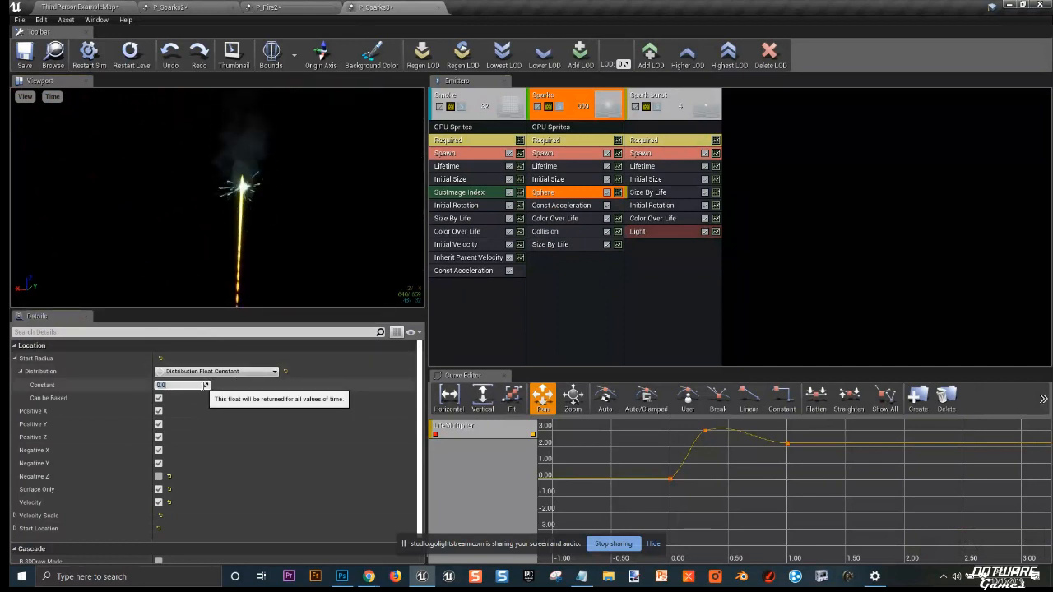
drag(204, 385, 205, 385)
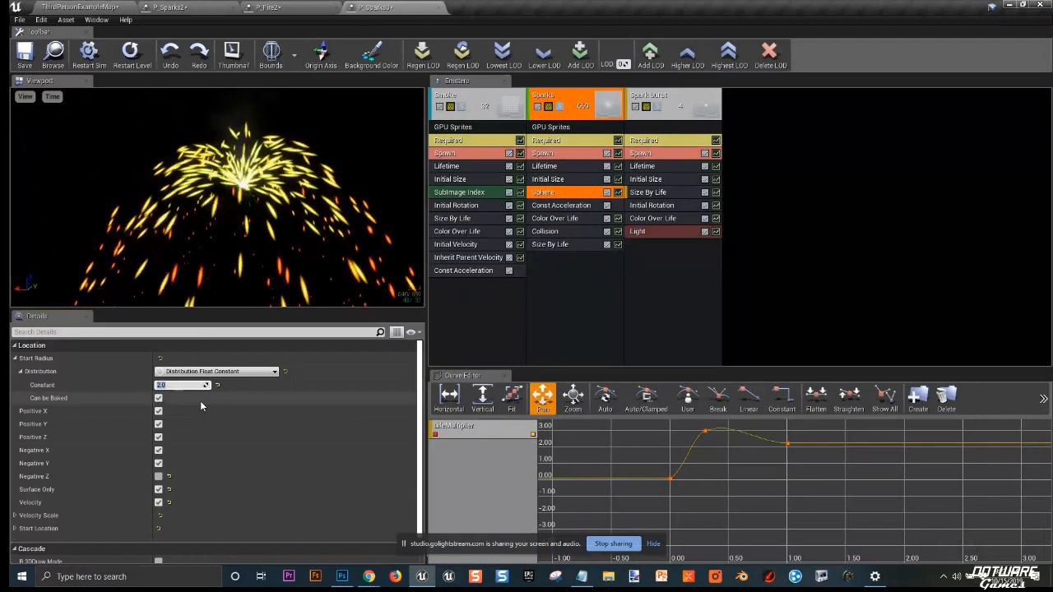
Step: Review the Sparks emitter's modules one by one, ending on the Sphere module
click(651, 205)
click(561, 205)
click(575, 244)
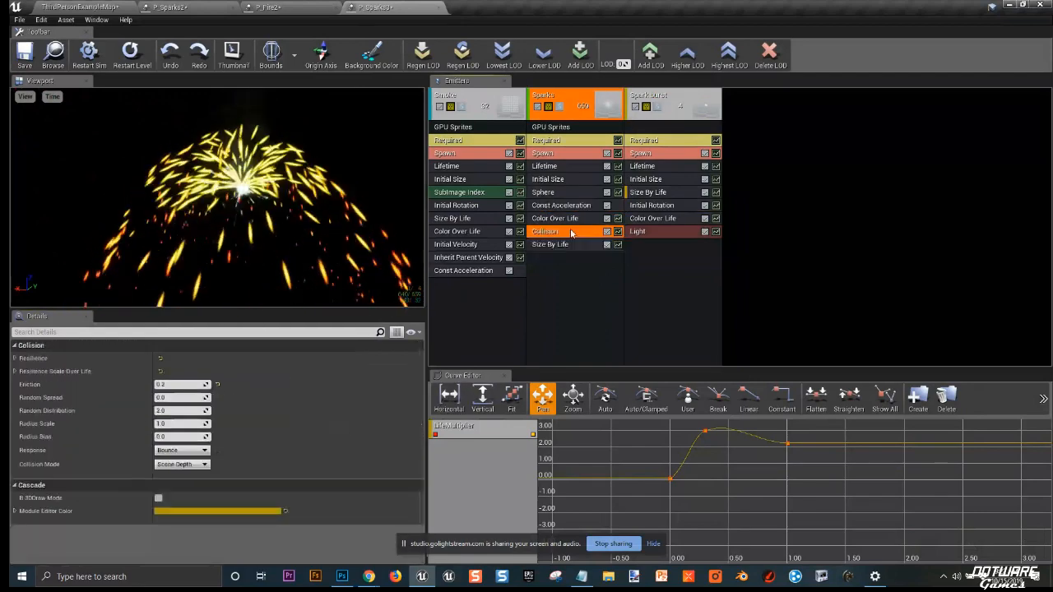
click(563, 166)
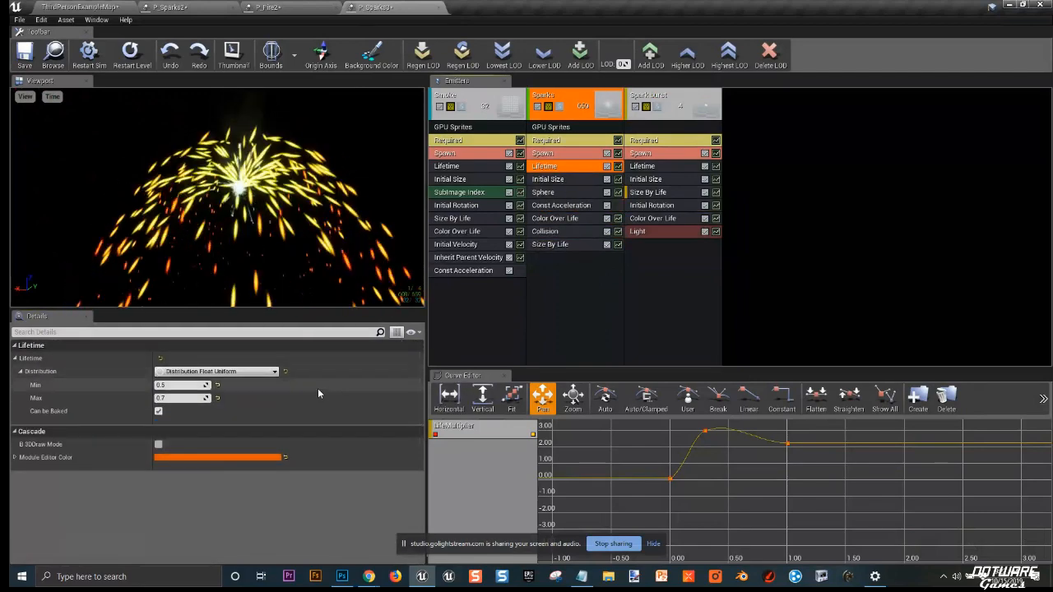
click(559, 215)
click(570, 232)
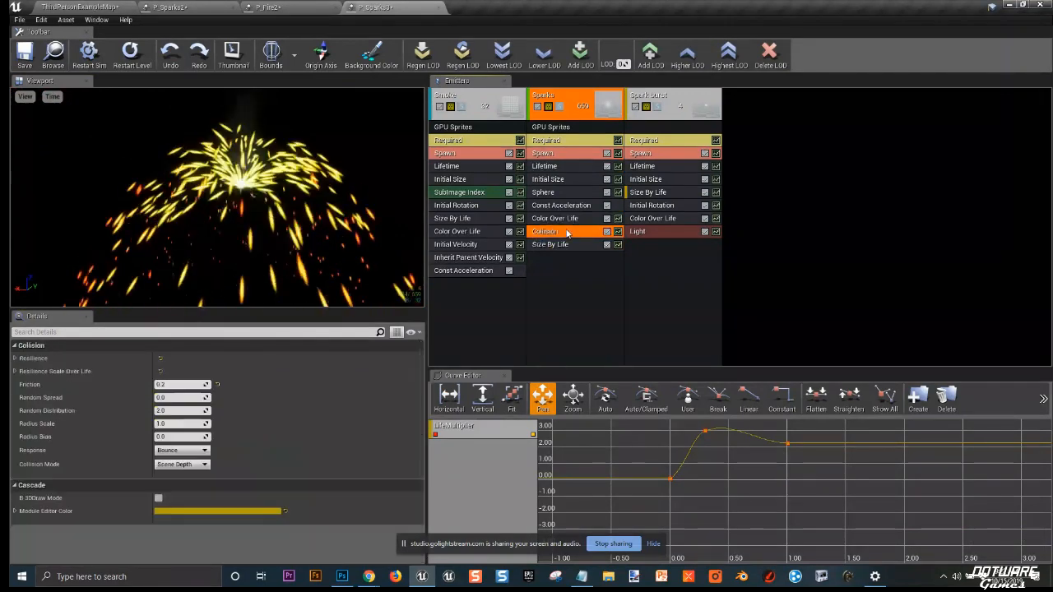
click(567, 245)
click(563, 206)
click(556, 194)
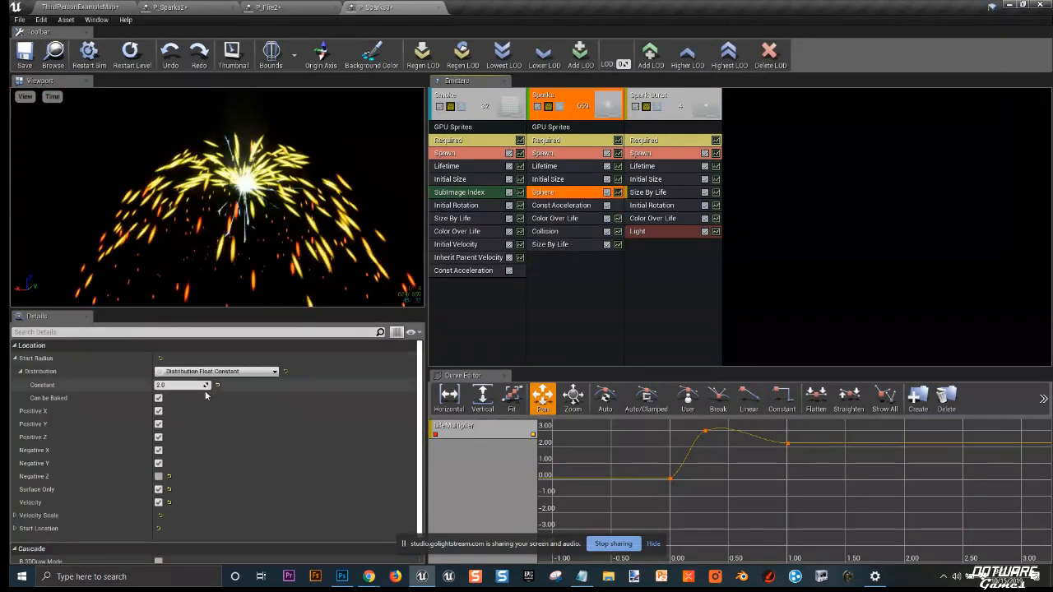
Step: Scrub the Sphere module's start radius upward, then reset it to 0
drag(182, 385, 206, 385)
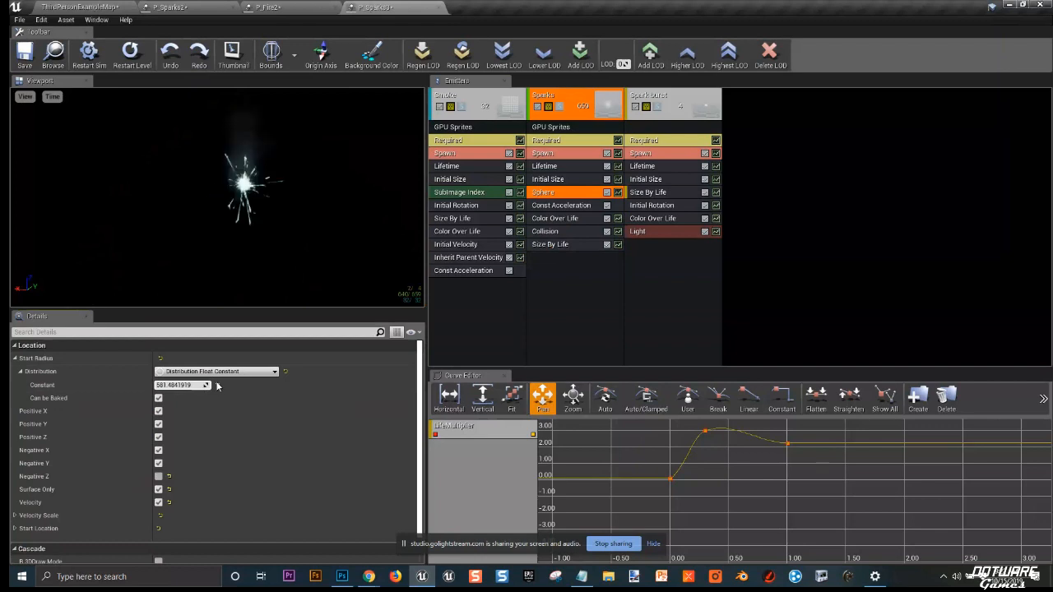
click(218, 385)
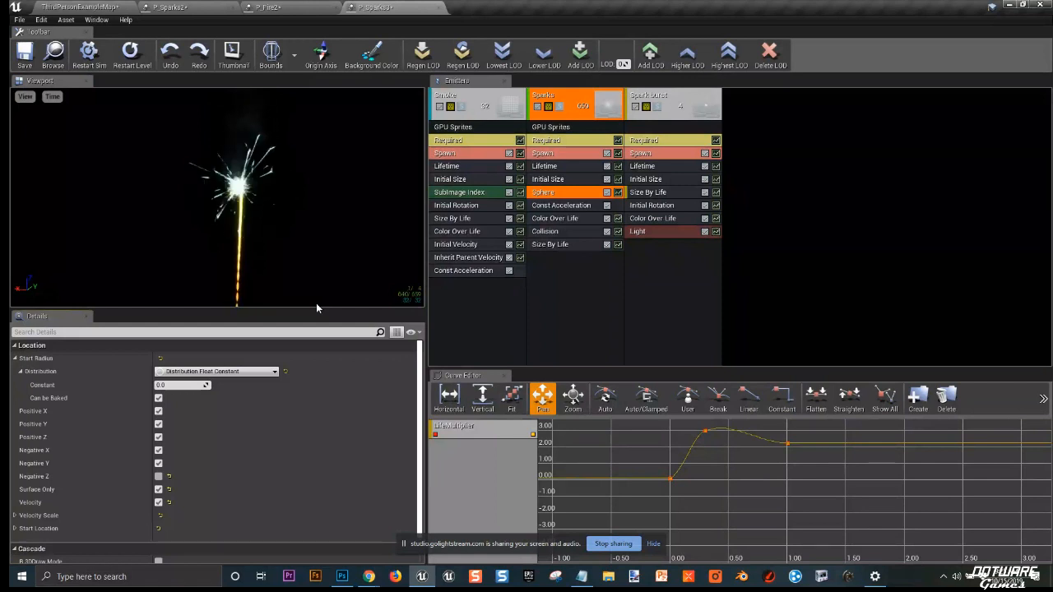
drag(316, 304, 275, 226)
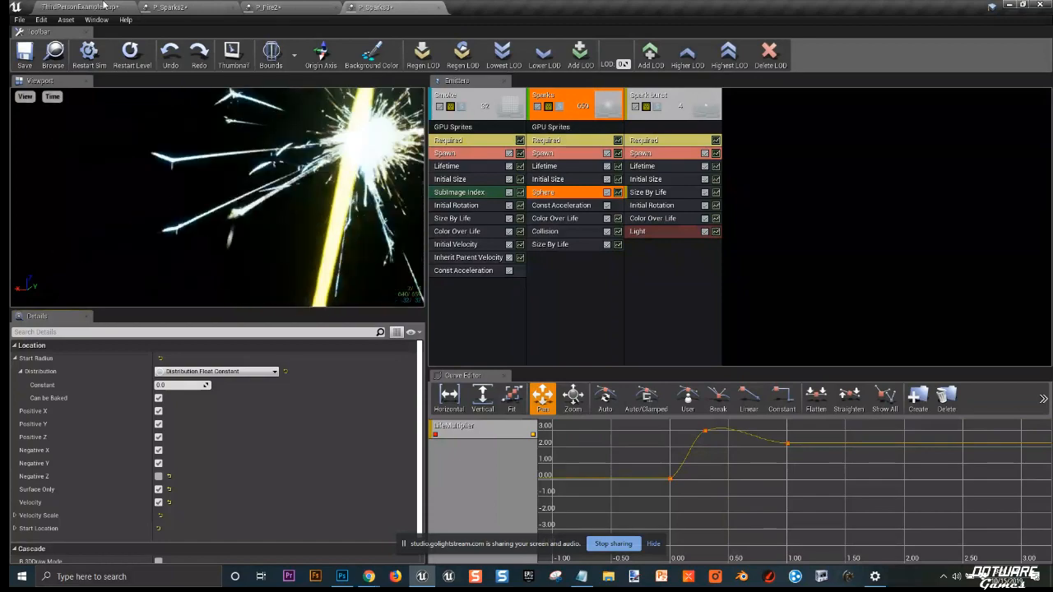
Step: Back in the level editor, duplicate the P_Fire particle system and open the copy in Cascade
click(104, 6)
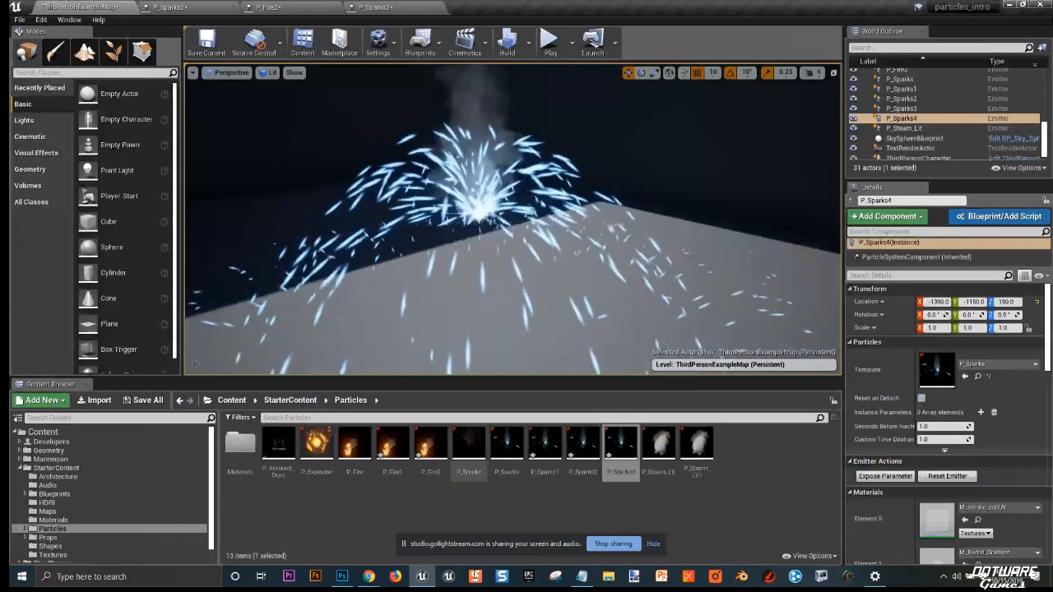
right_click(355, 446)
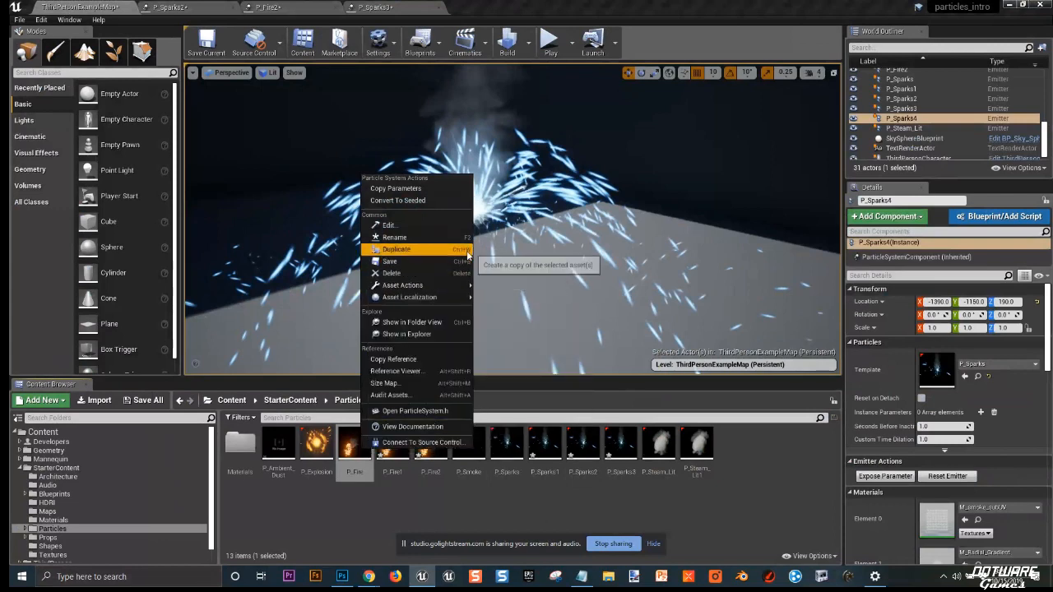
click(461, 251)
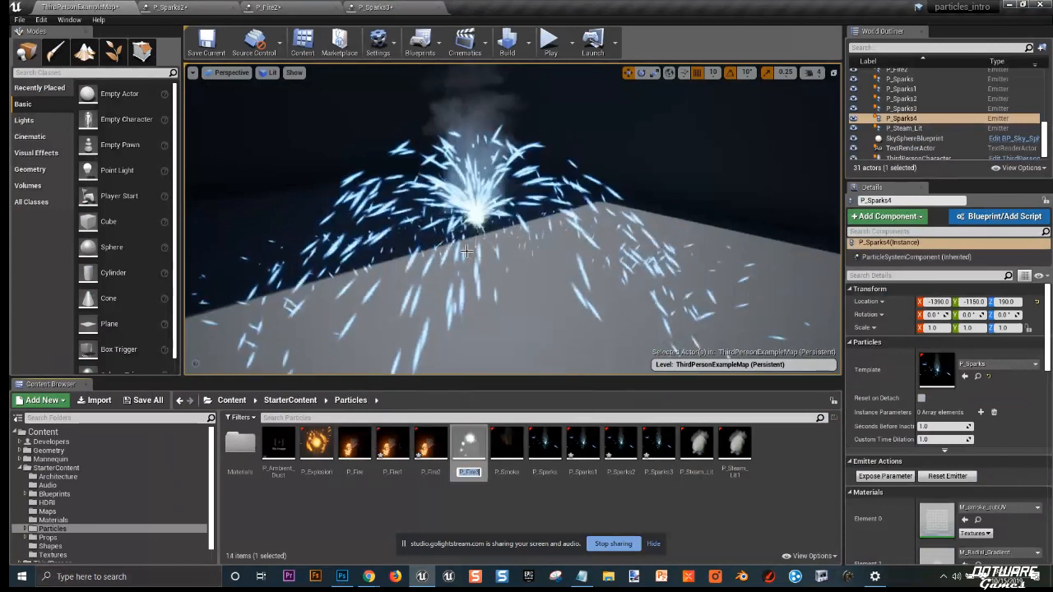
double_click(469, 447)
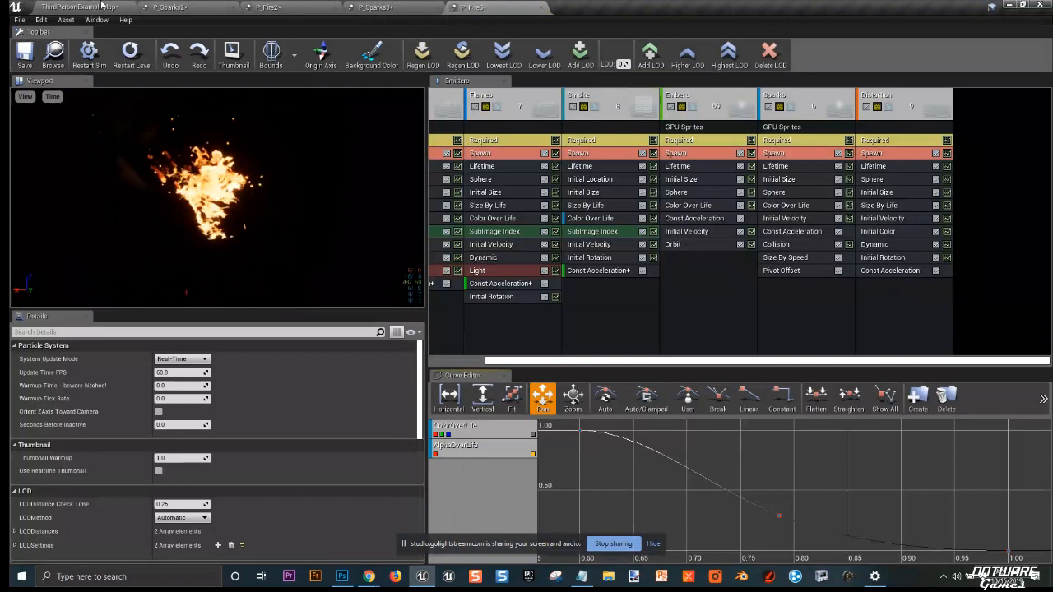
Step: Place the duplicated fire system into the level and raise it to about Z 150
click(136, 7)
right_drag(150, 256, 128, 231)
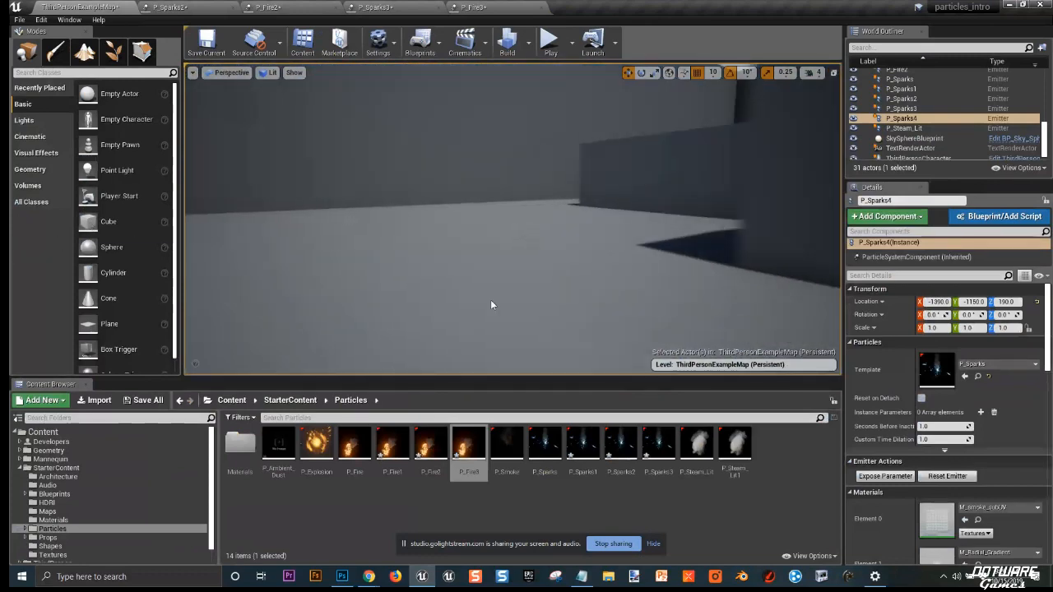
drag(468, 444, 447, 331)
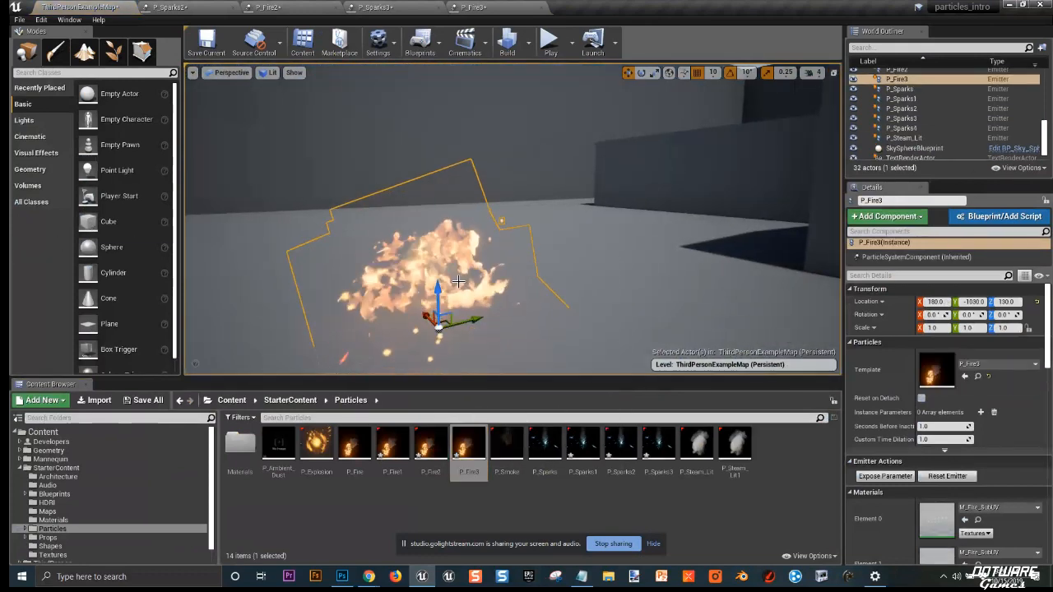
drag(438, 289, 434, 250)
mouse_move(500, 240)
right_down()
mouse_move(487, 231)
mouse_move(512, 250)
mouse_move(498, 258)
right_up()
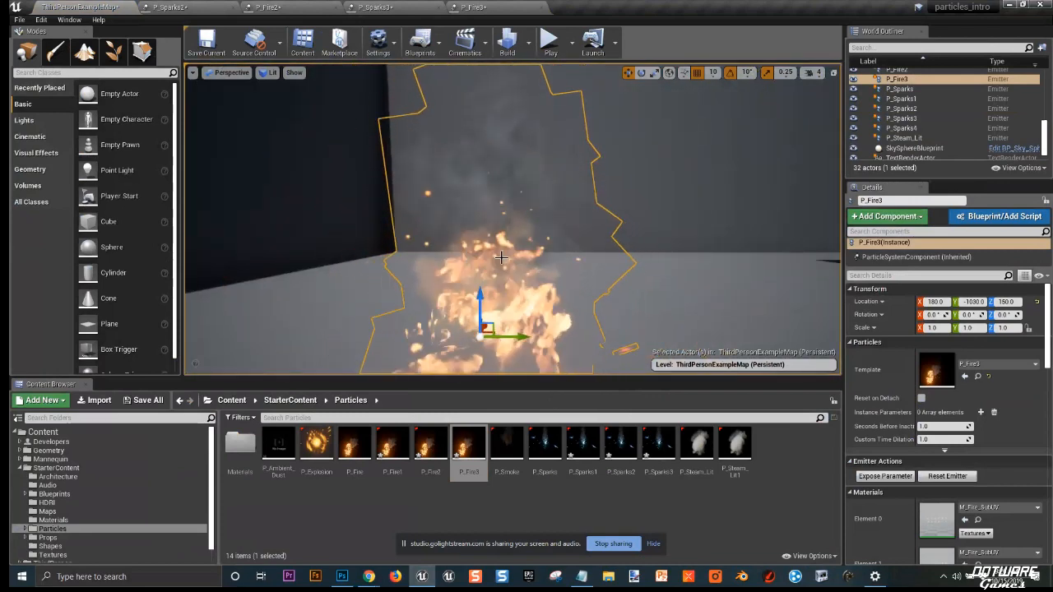
Step: Switch to the fire copy's Cascade editor and inspect the Flames Lifetime and Embers Sphere modules
click(484, 6)
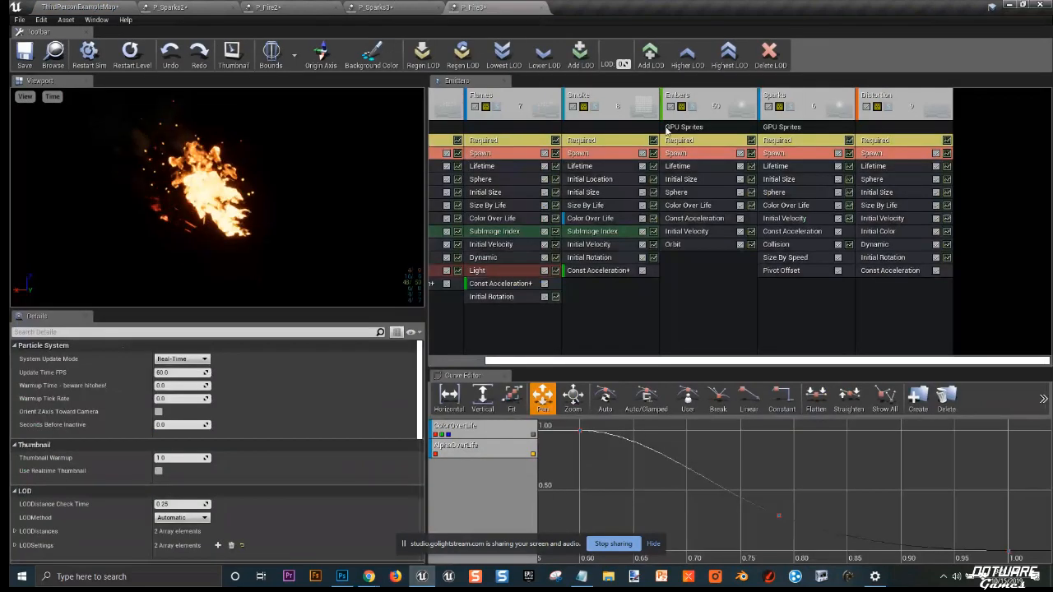
click(679, 165)
click(503, 165)
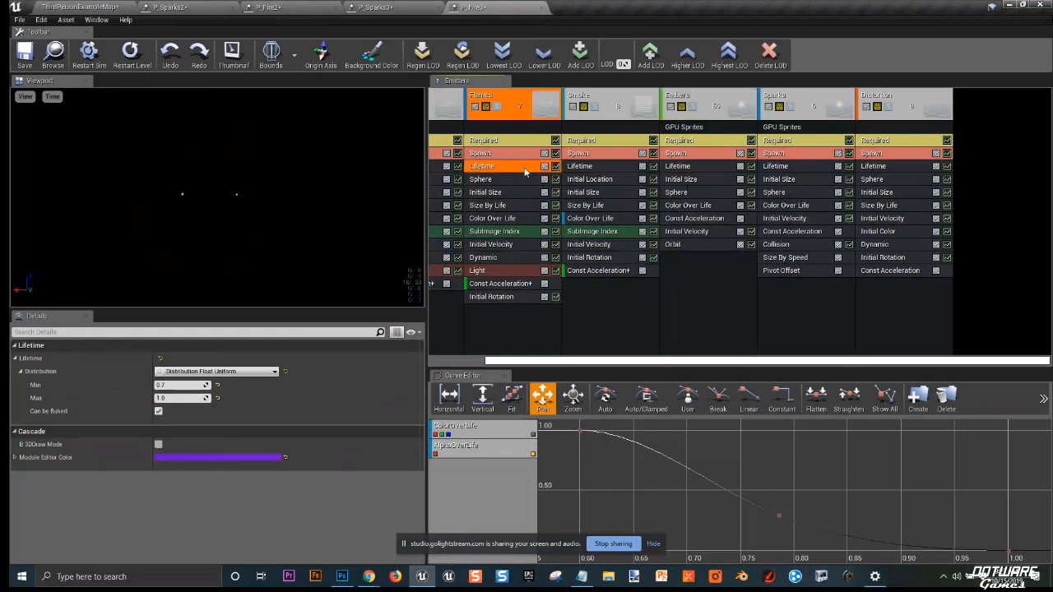
click(684, 194)
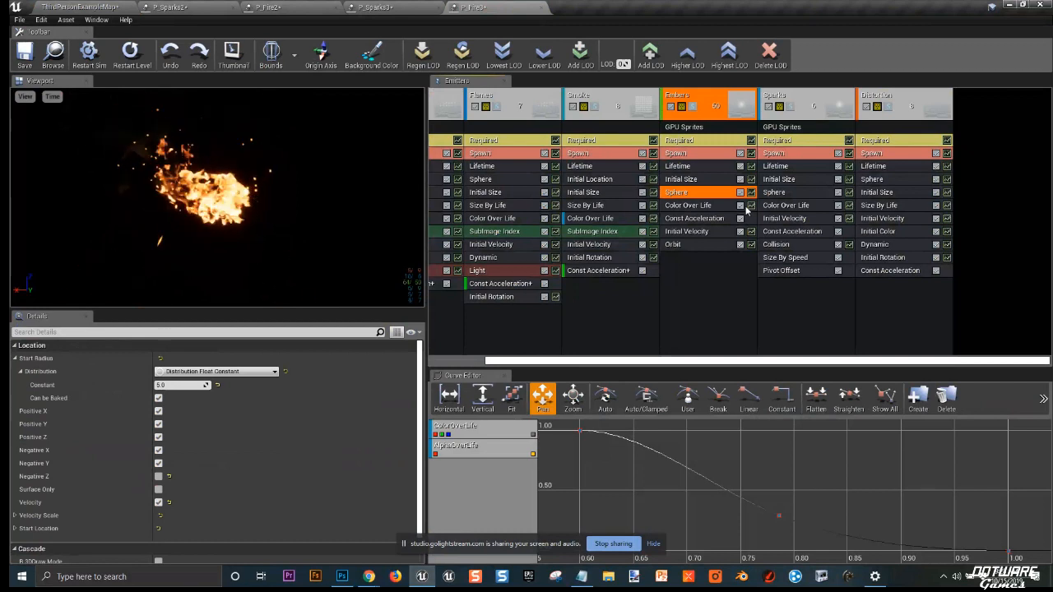
Step: Add a Camera Offset module to the Smoke emitter
right_click(612, 302)
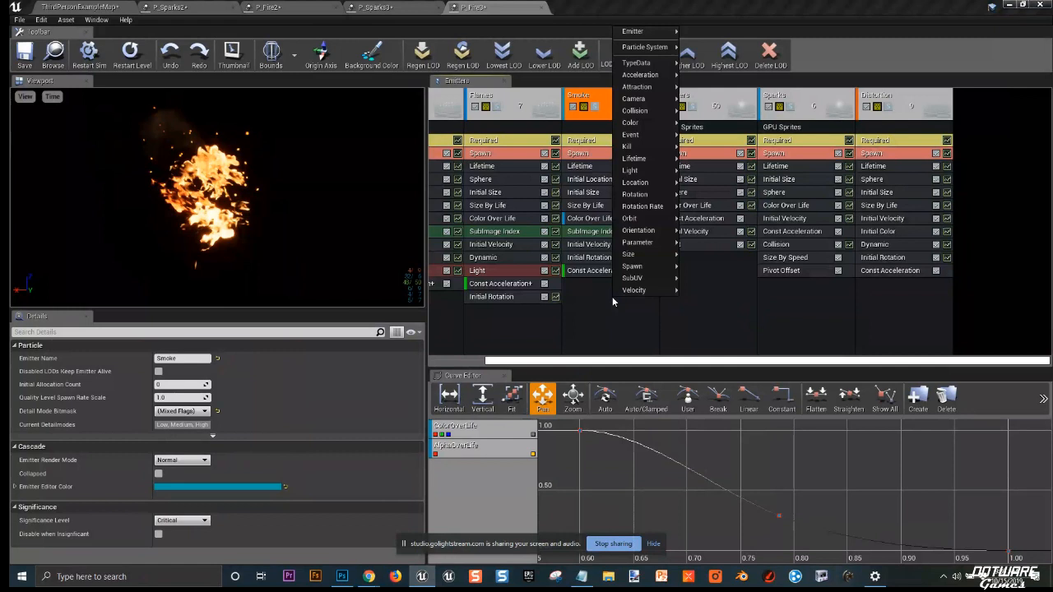
click(613, 302)
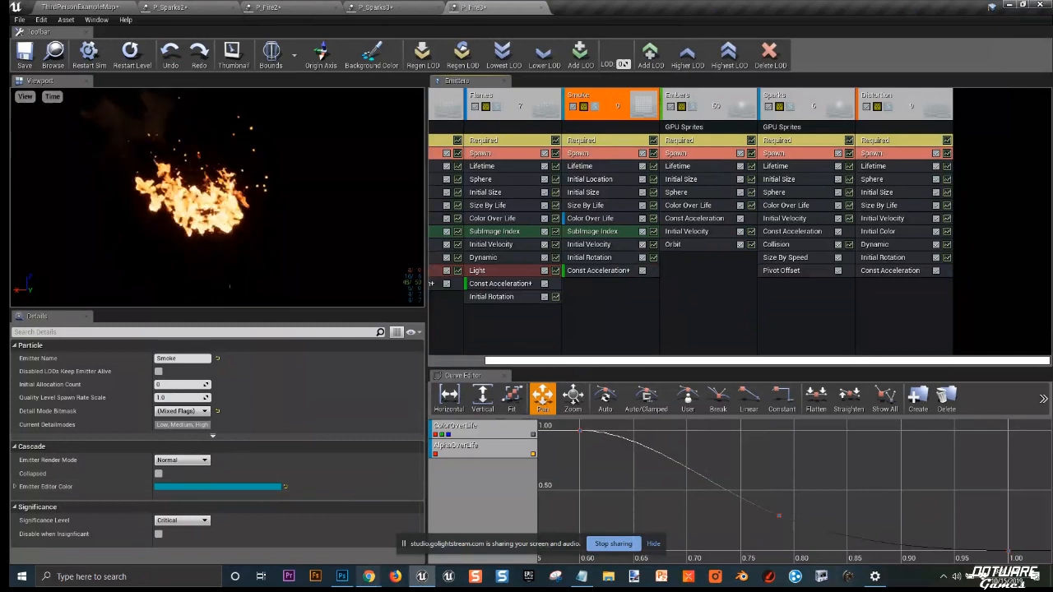
mouse_move(369, 576)
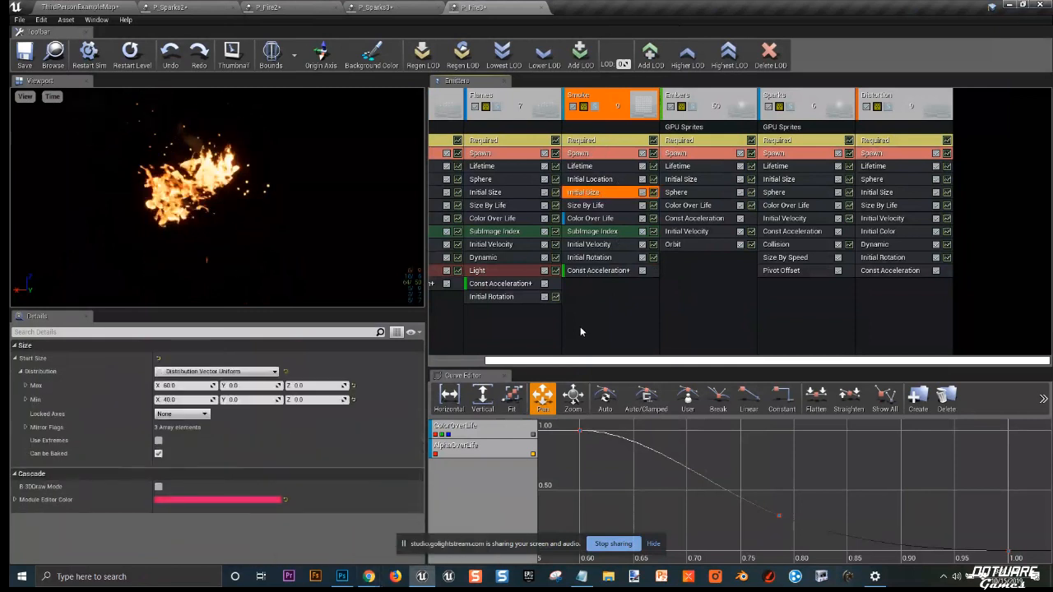
right_click(579, 331)
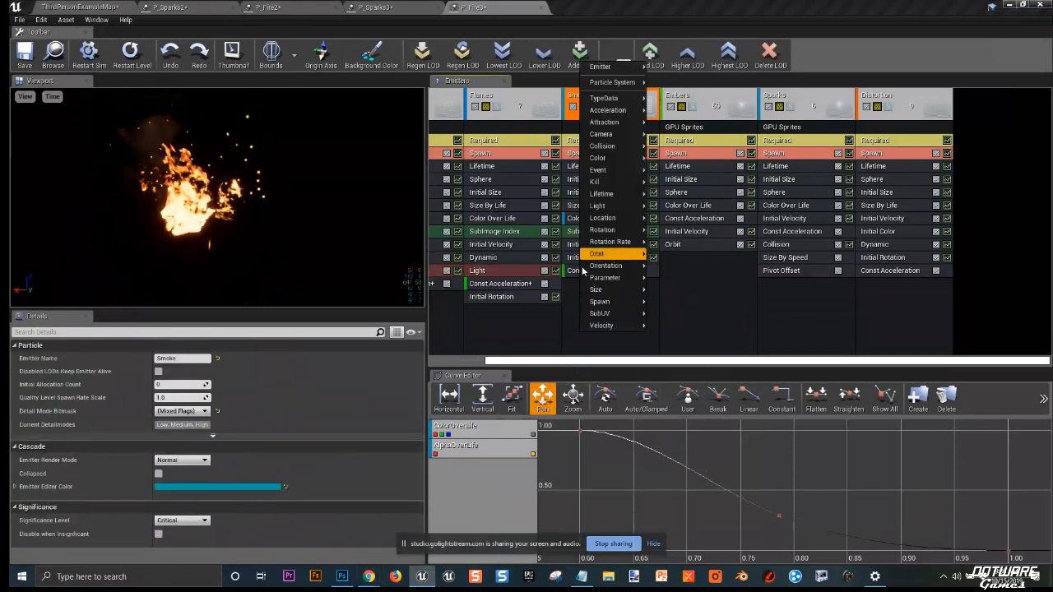
mouse_move(636, 250)
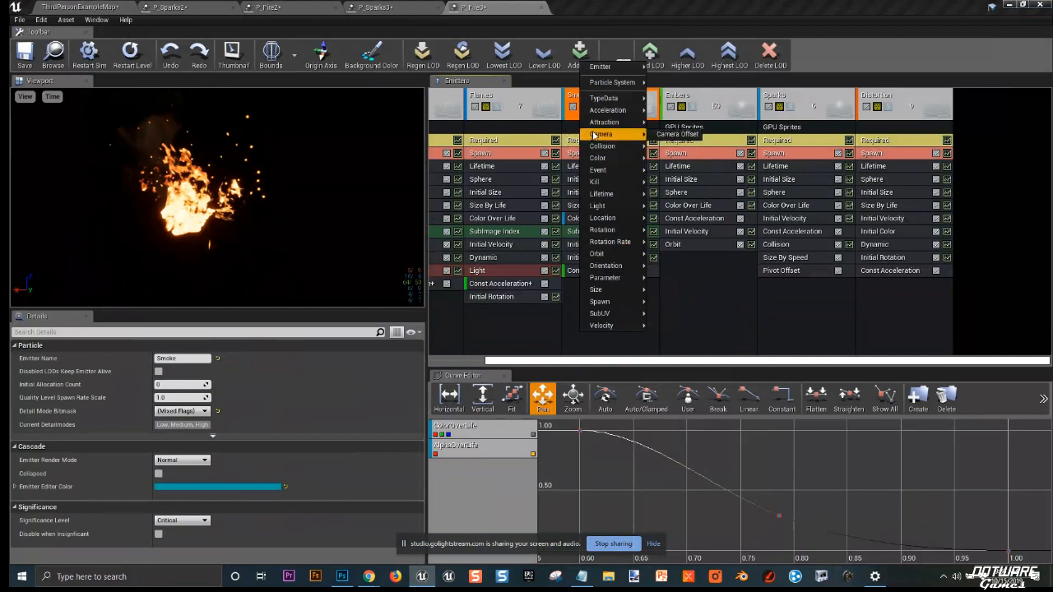
click(672, 134)
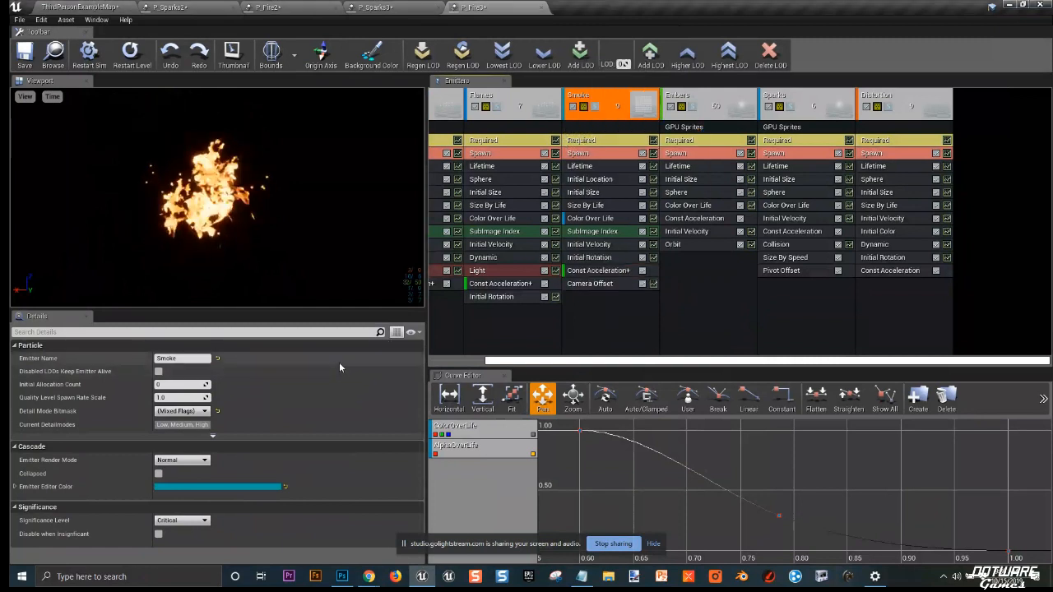
Step: Scrub the Smoke emitter's Camera Offset constant up to about 3938, then close the fire system's Cascade tab
click(581, 285)
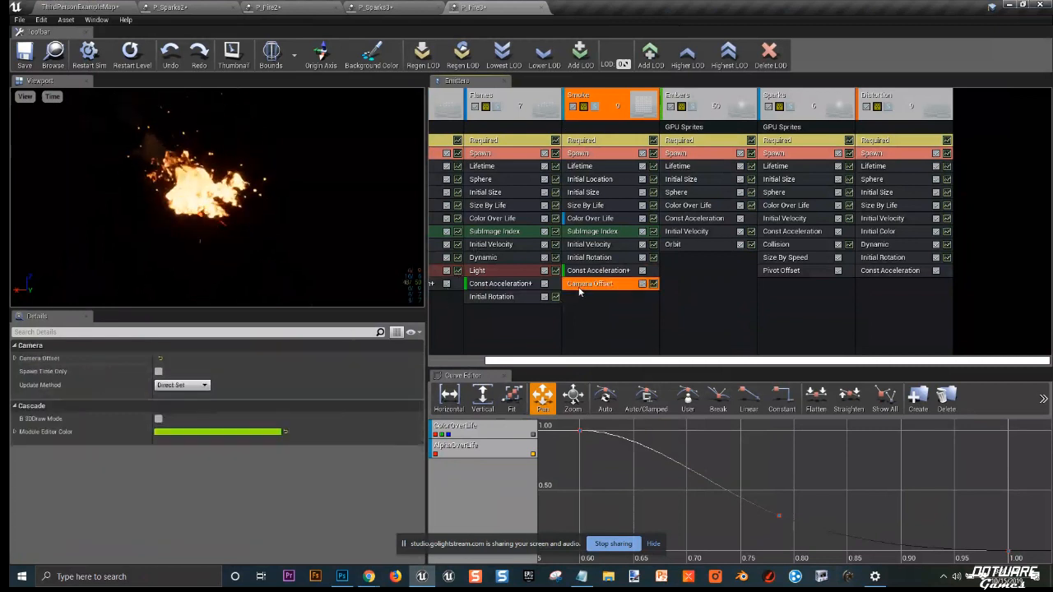
right_click(55, 360)
click(88, 390)
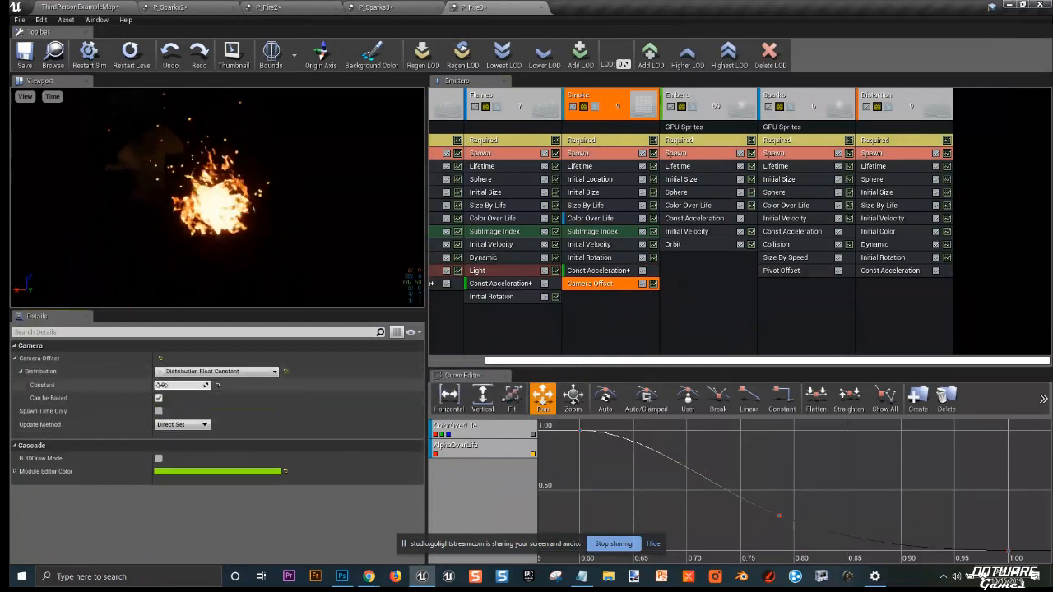
drag(160, 385, 200, 388)
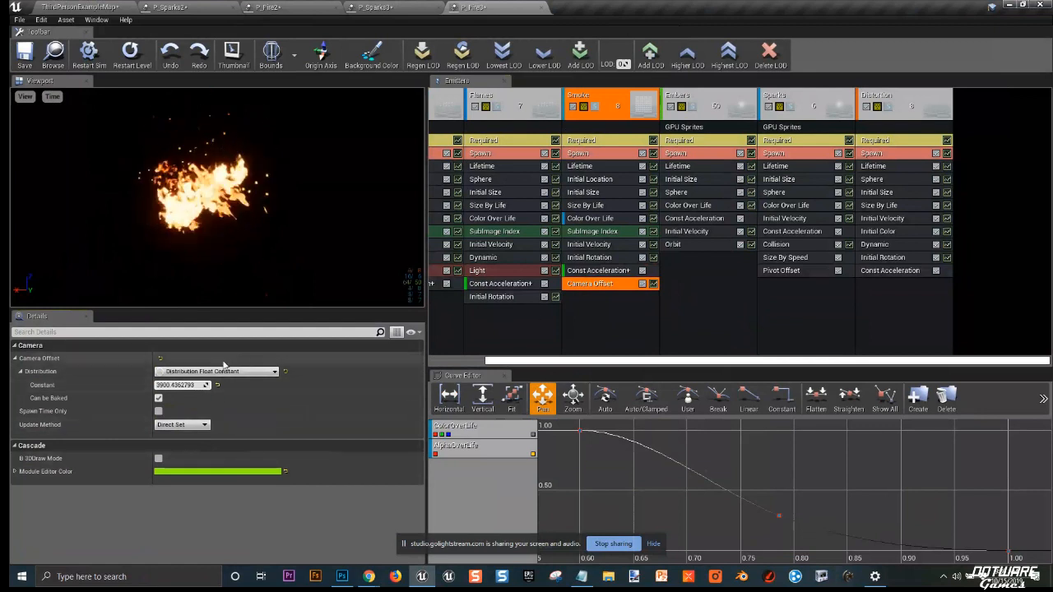
drag(204, 385, 216, 386)
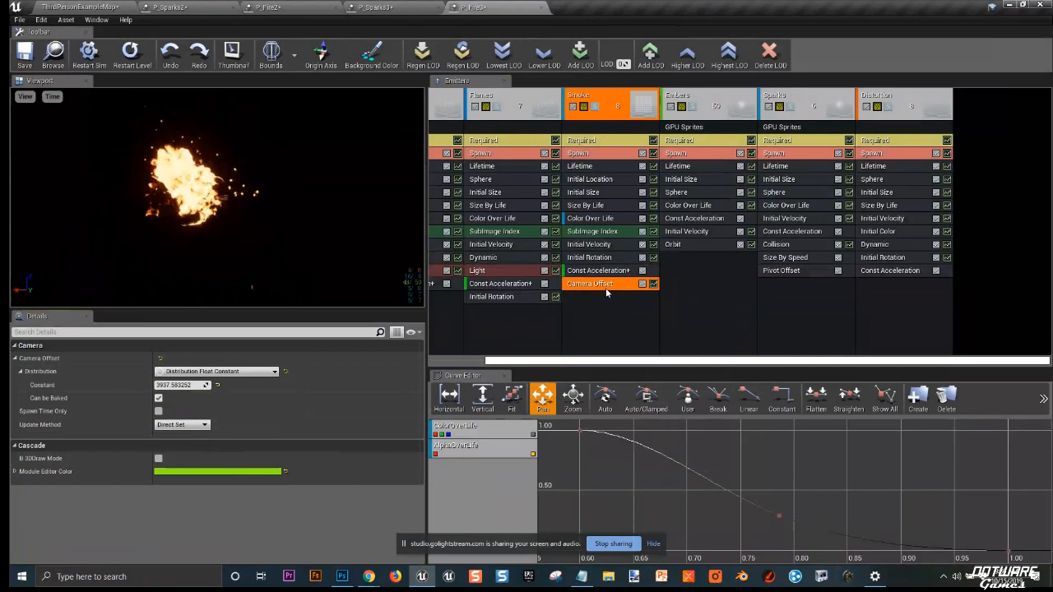
click(541, 7)
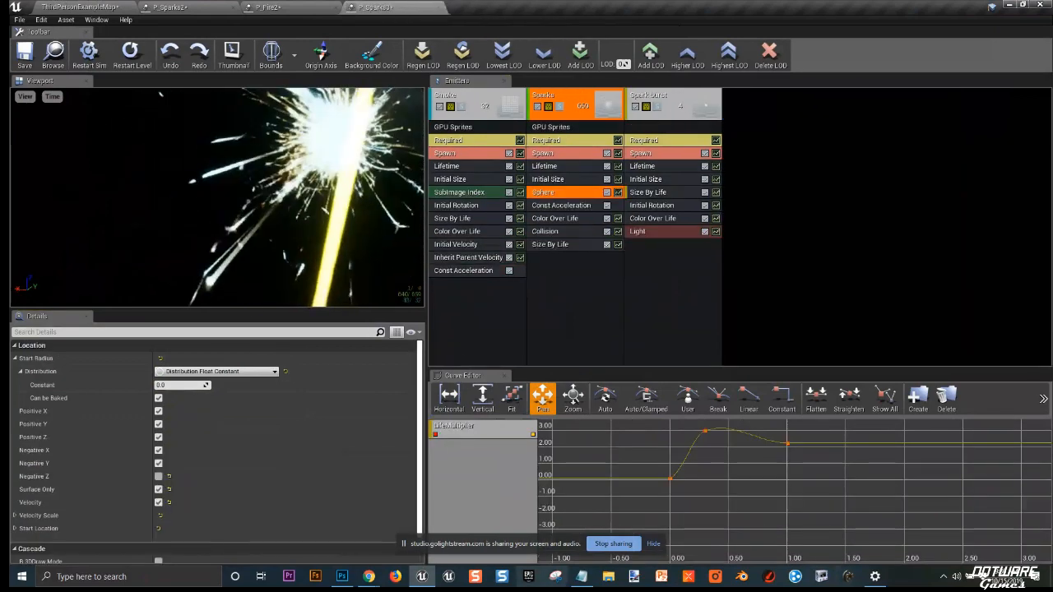
click(370, 576)
click(329, 539)
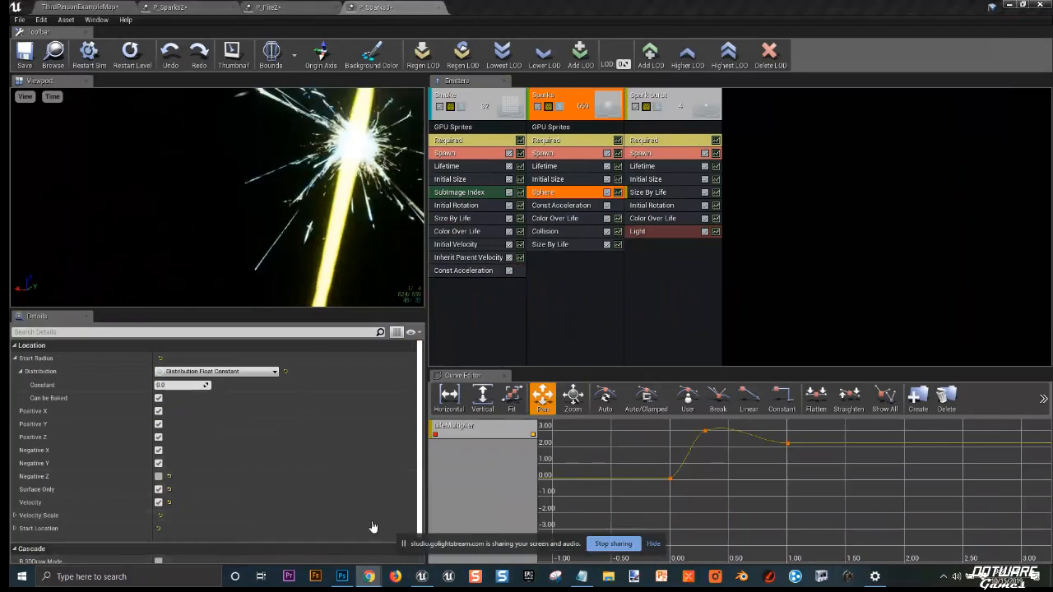